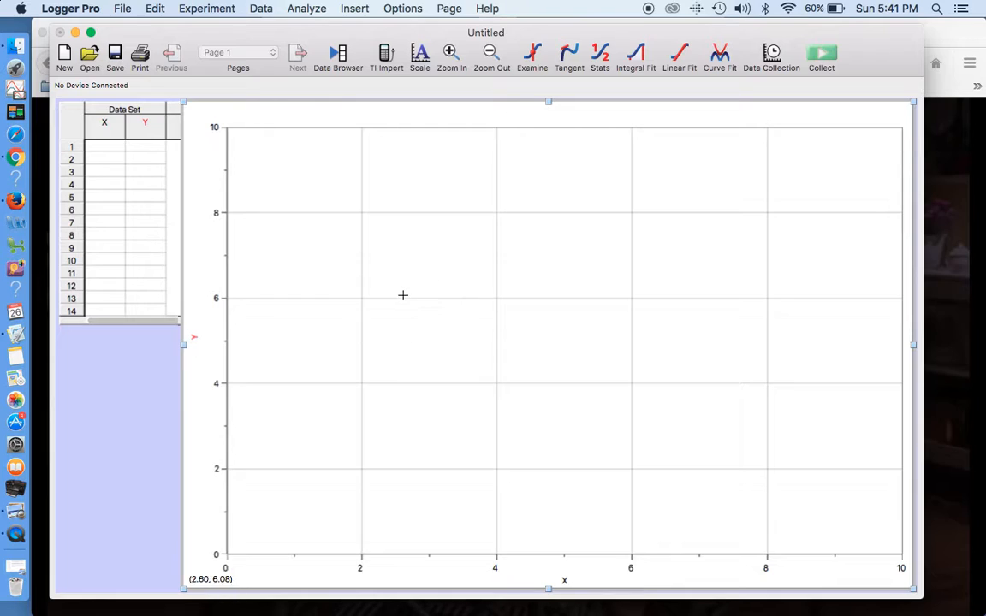
# Define the X column with the name time, short name t and units sec.
pyautogui.doubleClick(106, 130)
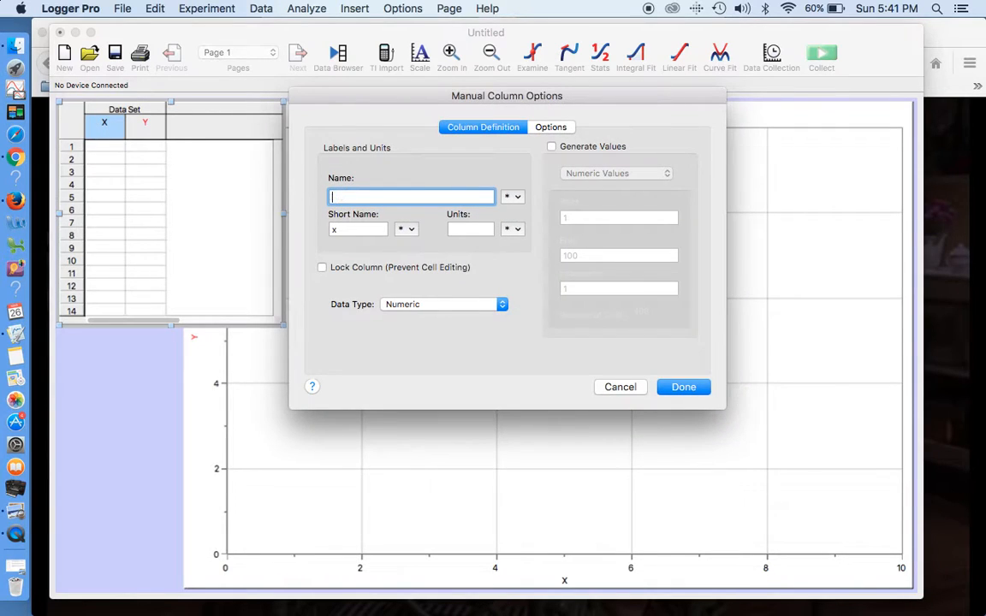
pyautogui.write('time')
pyautogui.click(337, 228)
pyautogui.press('BackSpace')
pyautogui.click(460, 231)
pyautogui.write('sec')
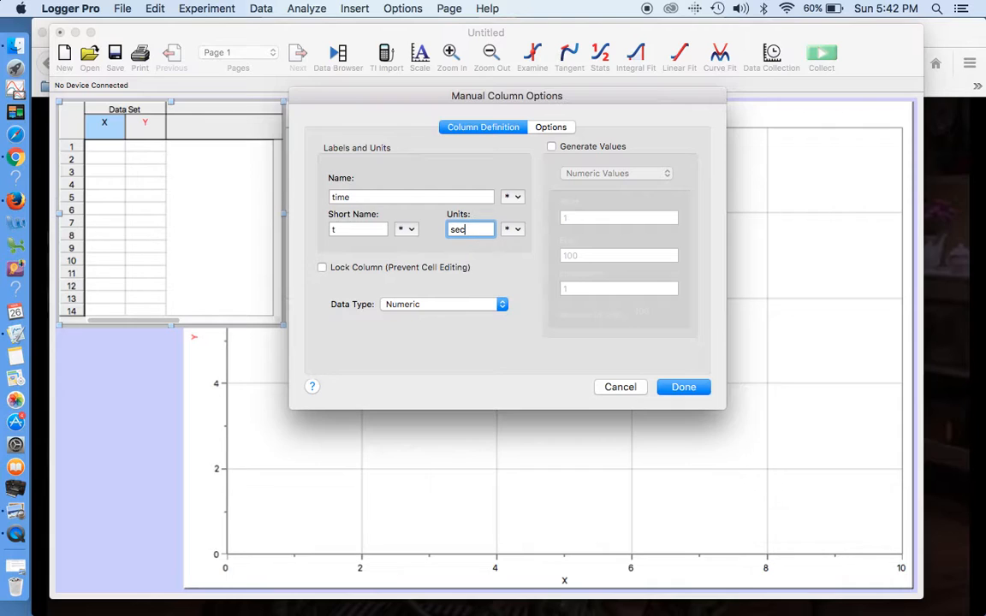
pyautogui.click(684, 387)
# Define the Y column with the name position, short name x and units cm.
pyautogui.doubleClick(146, 124)
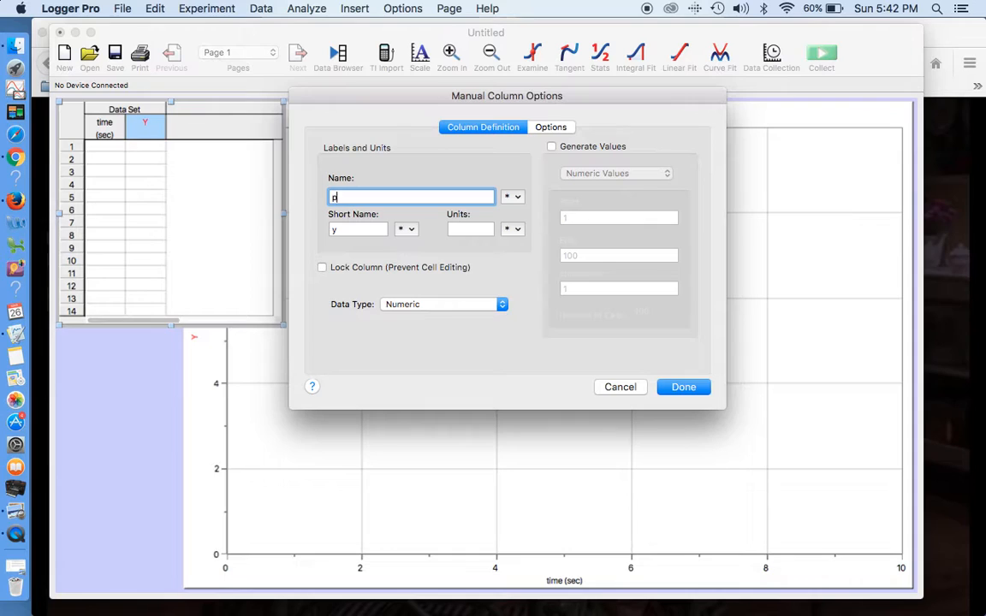
pyautogui.click(358, 229)
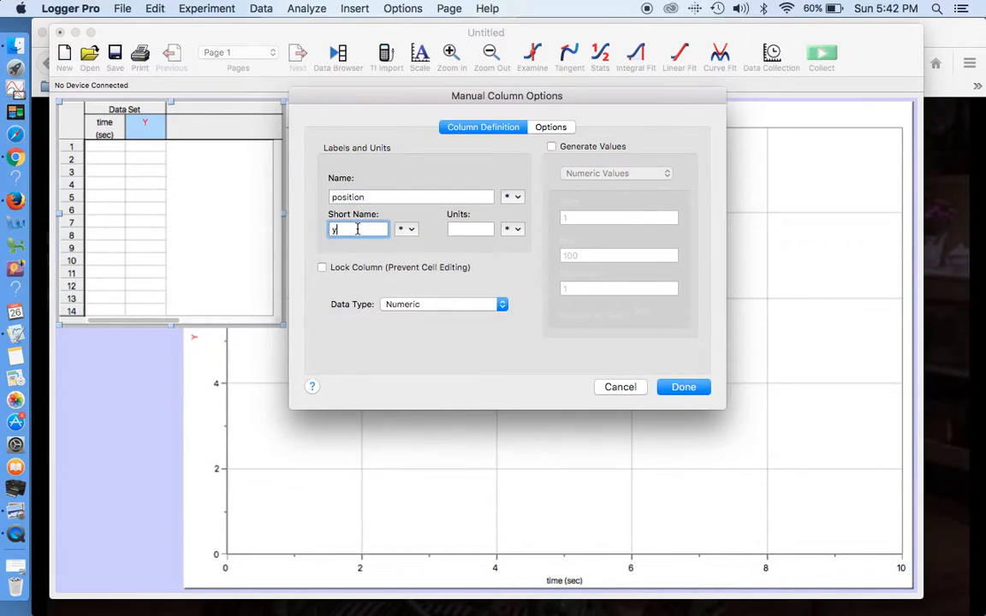
pyautogui.click(466, 226)
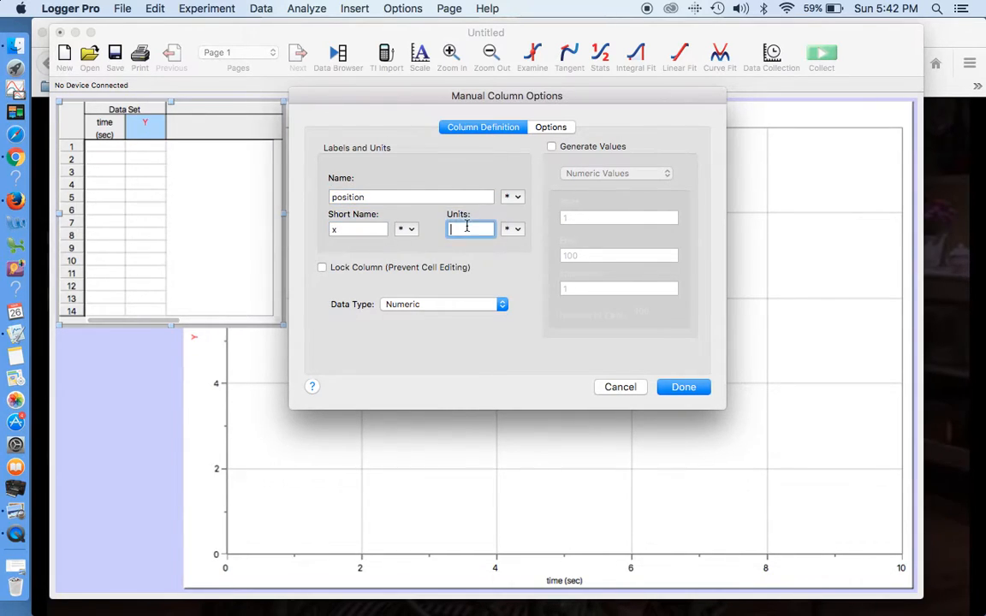
pyautogui.click(689, 388)
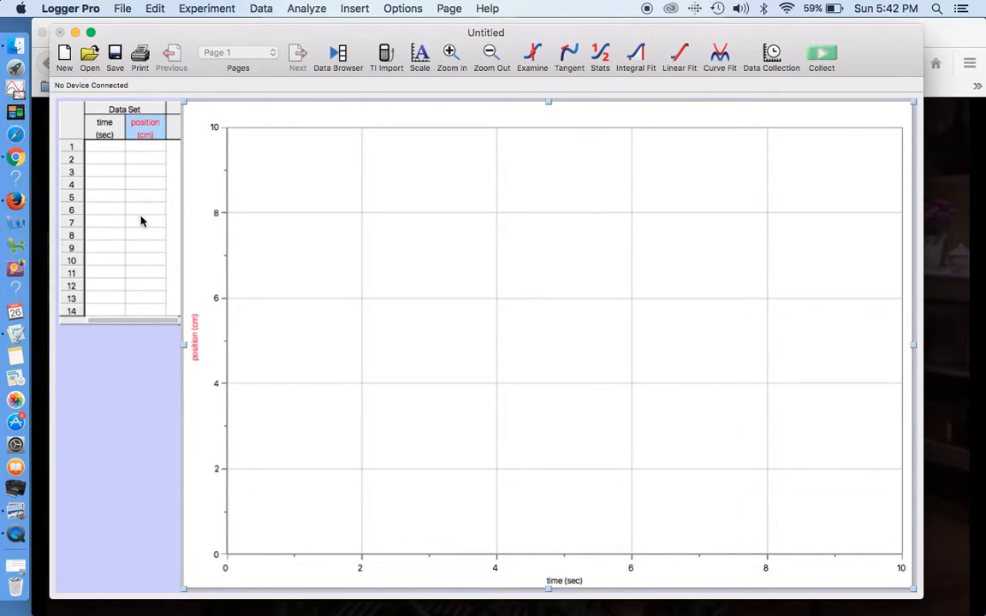
# Enter the values 0, 0.2, 0.4 and 0.6 in the first four rows of the time column.
pyautogui.click(111, 146)
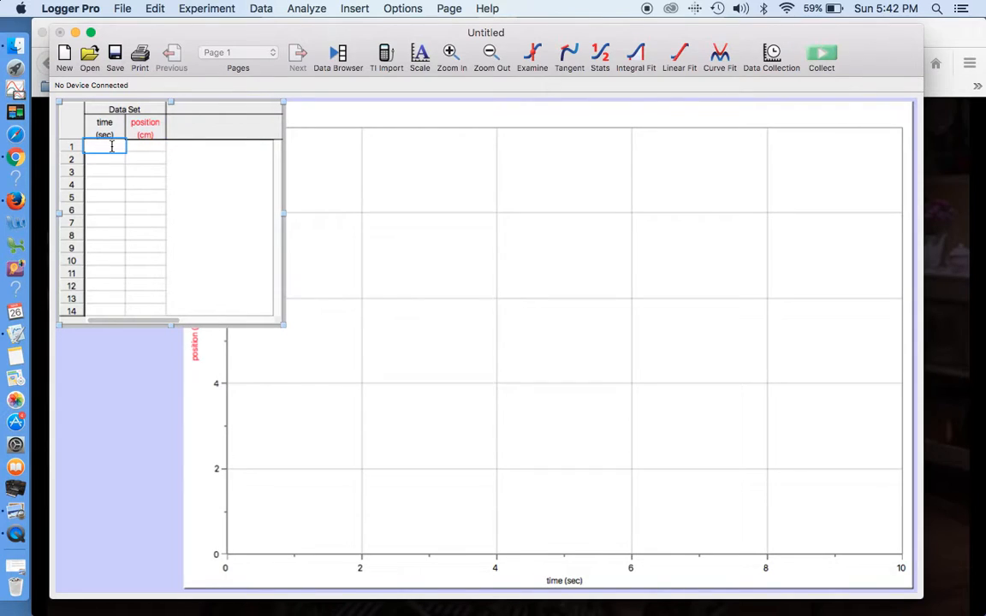
pyautogui.press('Return')
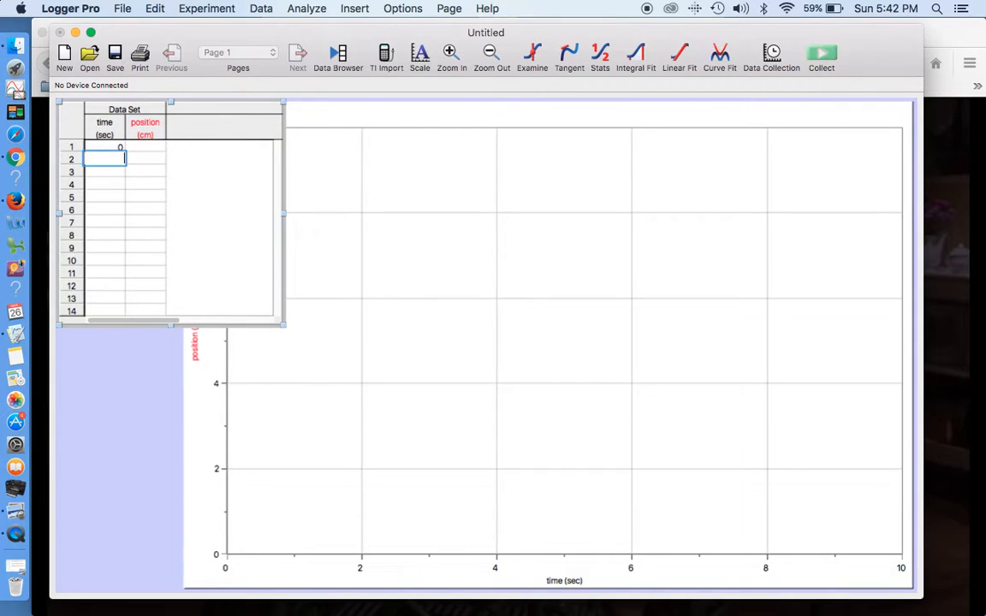
pyautogui.press('Return')
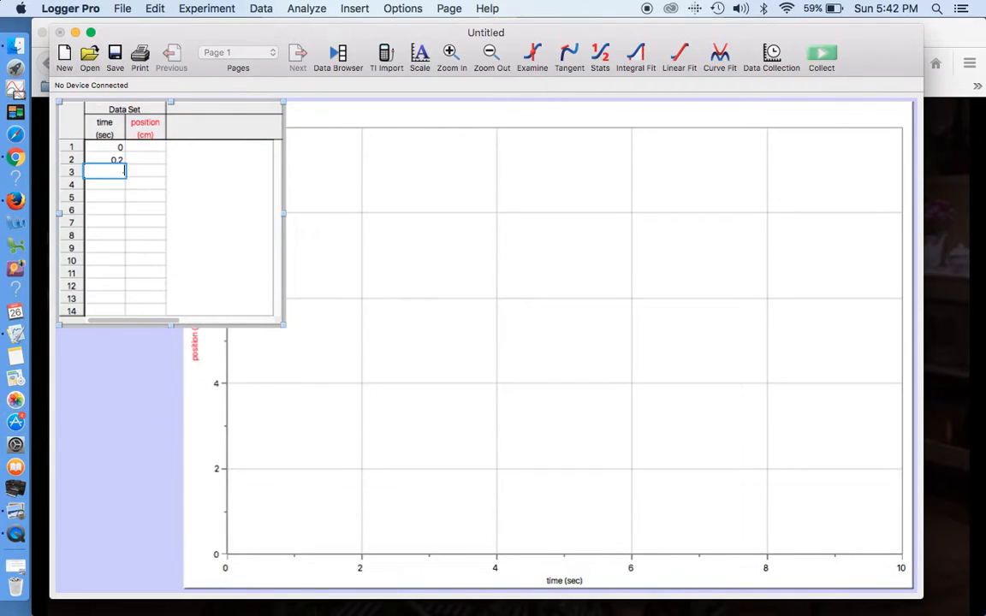
pyautogui.press('Return')
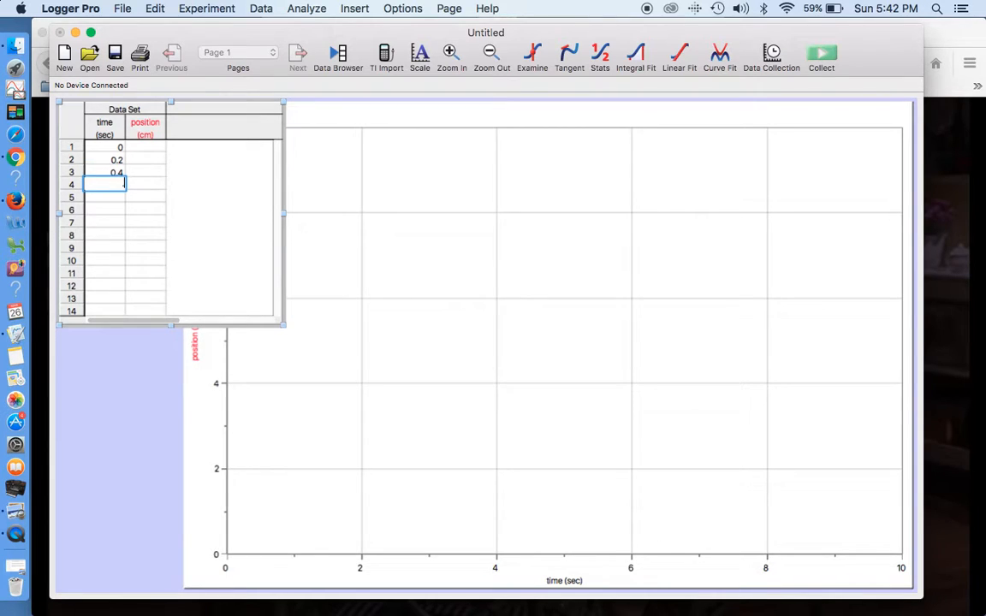
pyautogui.write('.6')
# Enter the values 0, 5, 10 and 15 in the first four rows of the position column.
pyautogui.click(147, 147)
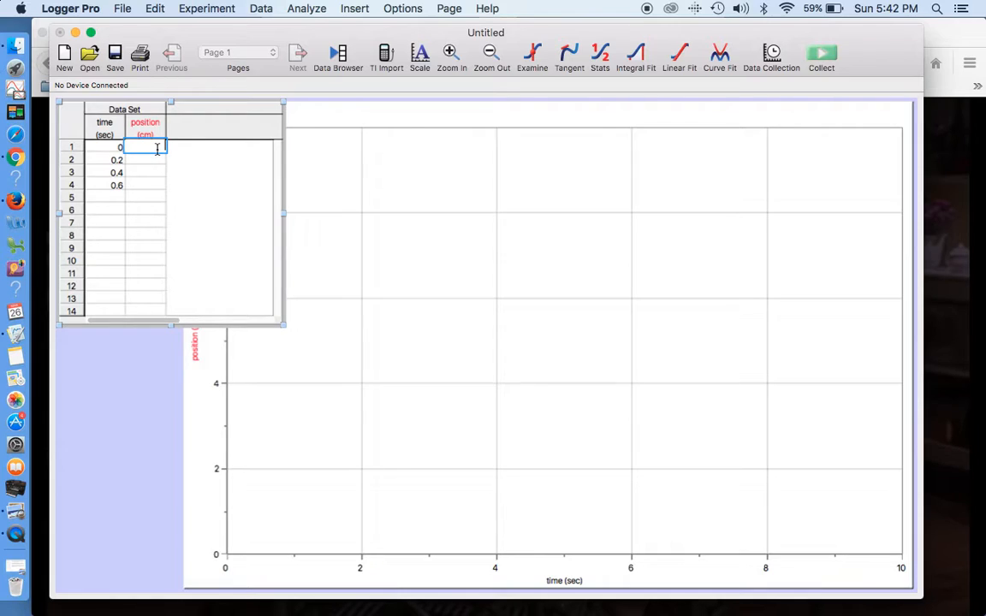
pyautogui.write('0')
pyautogui.press('Return')
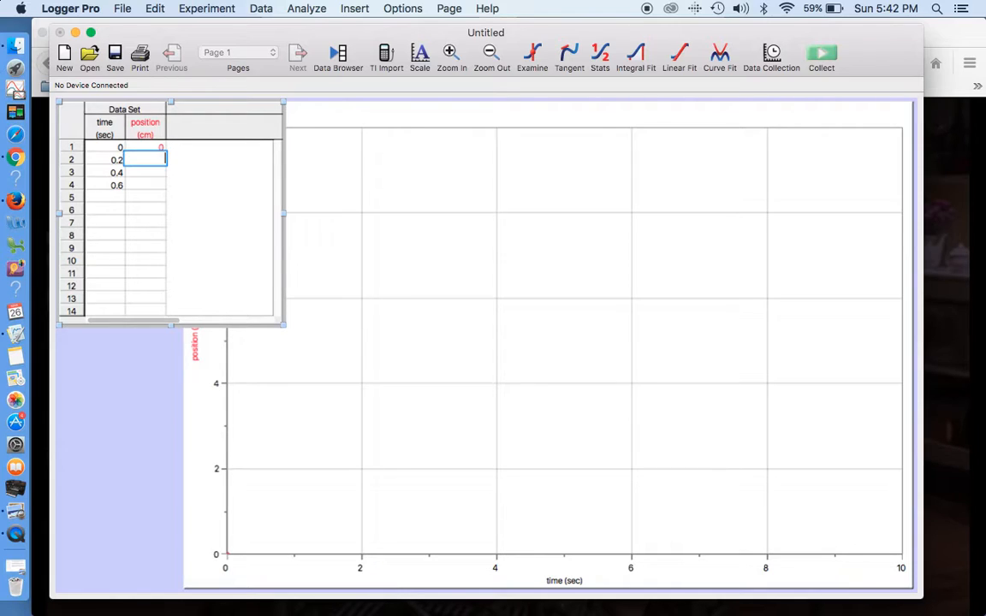
pyautogui.write('5')
pyautogui.press('Return')
pyautogui.write('10')
pyautogui.press('Return')
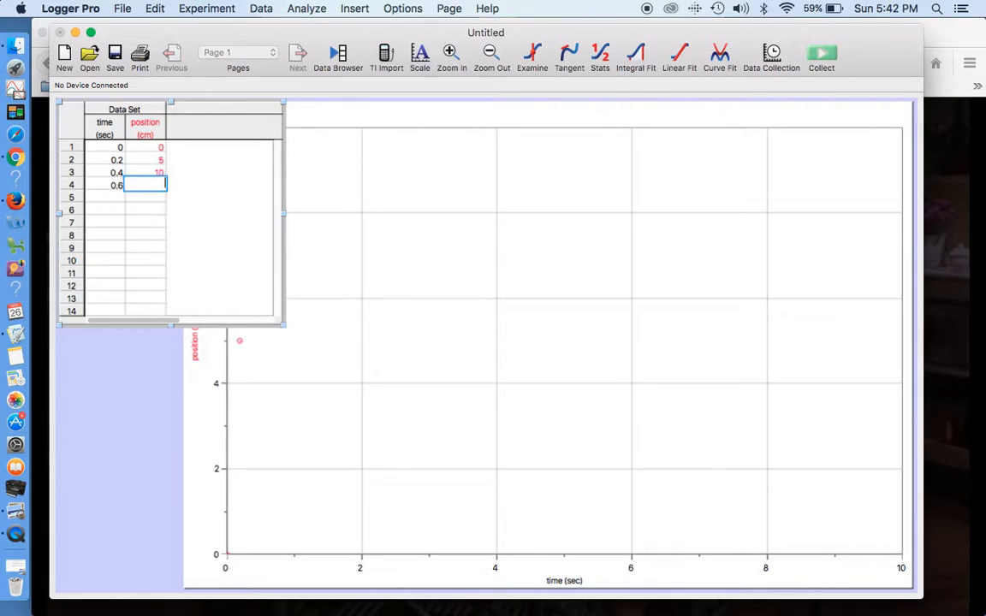
pyautogui.press('Return')
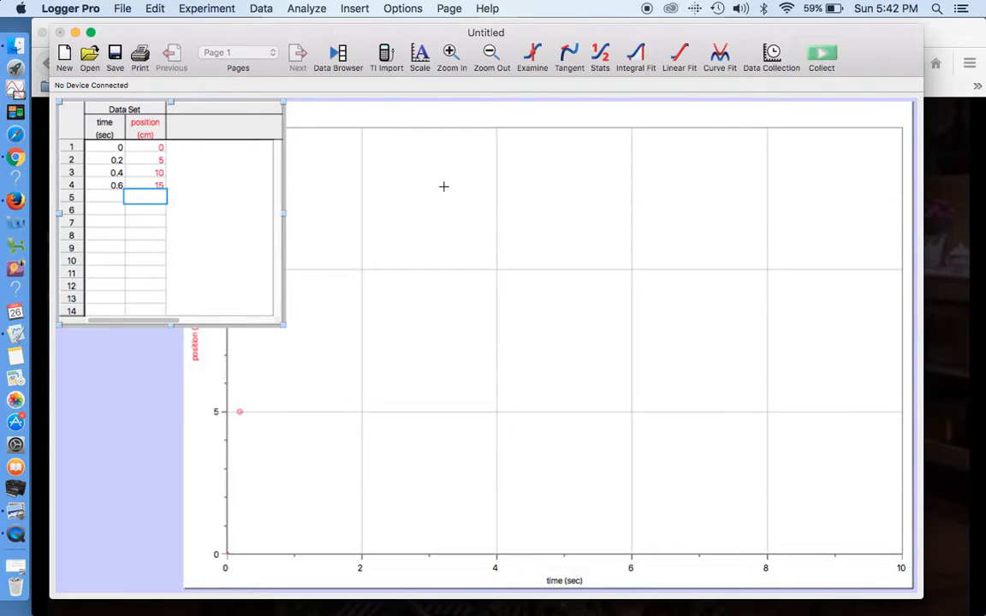
# Autoscale the position-time graph from 0 so the data fills the plot.
pyautogui.click(460, 163)
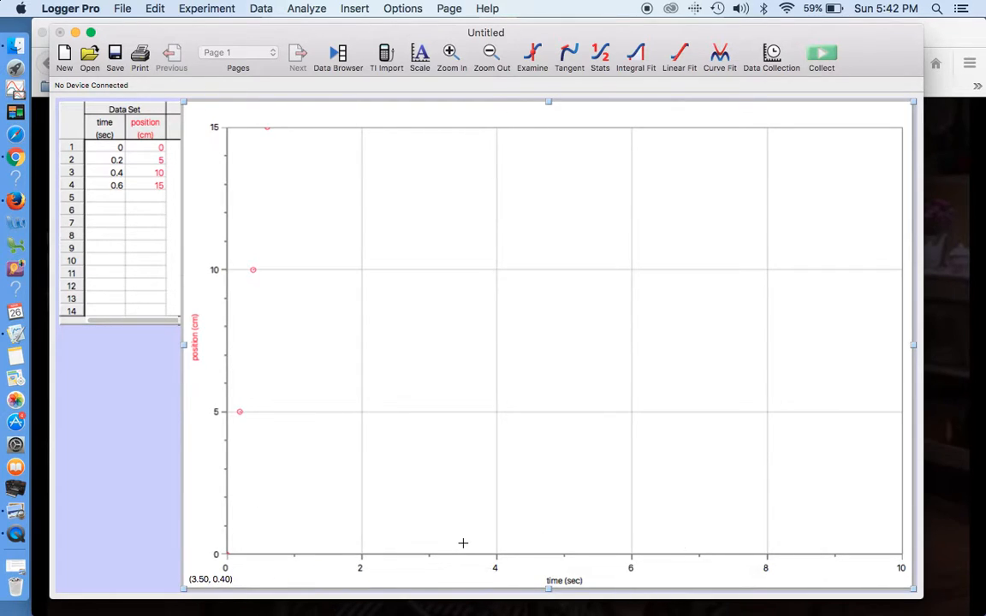
pyautogui.click(307, 9)
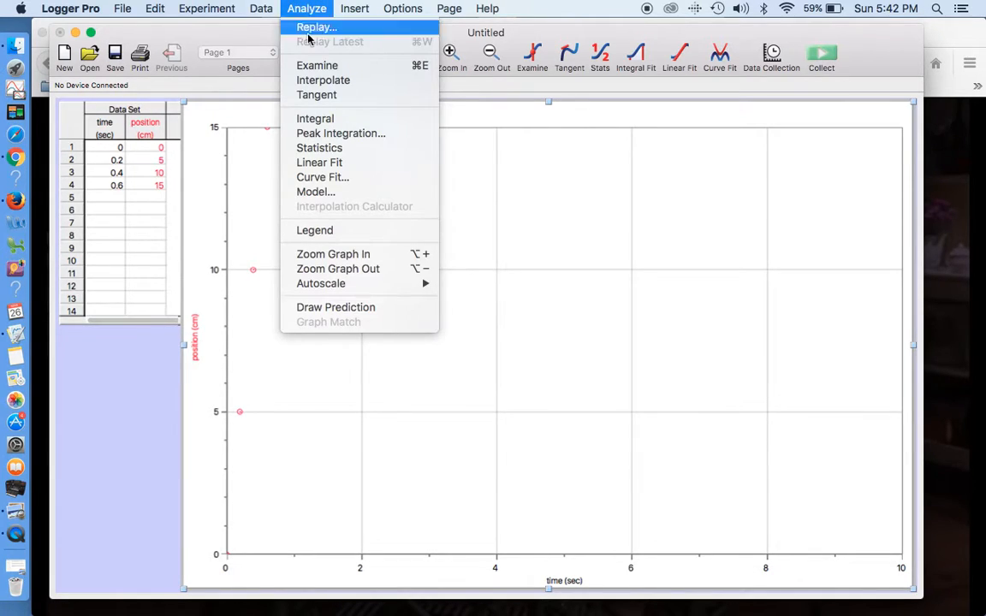
pyautogui.moveTo(325, 287)
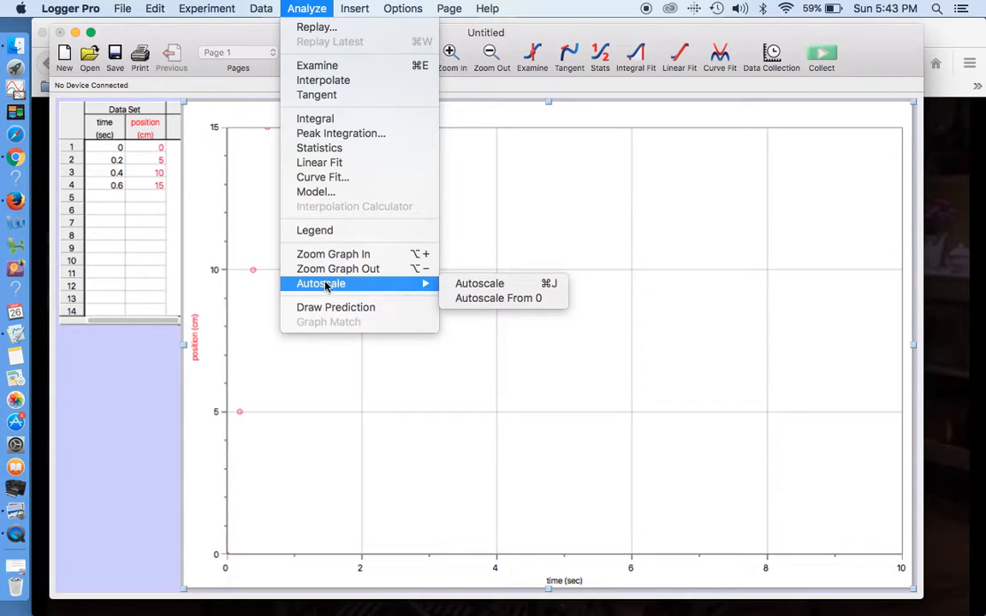
pyautogui.click(481, 299)
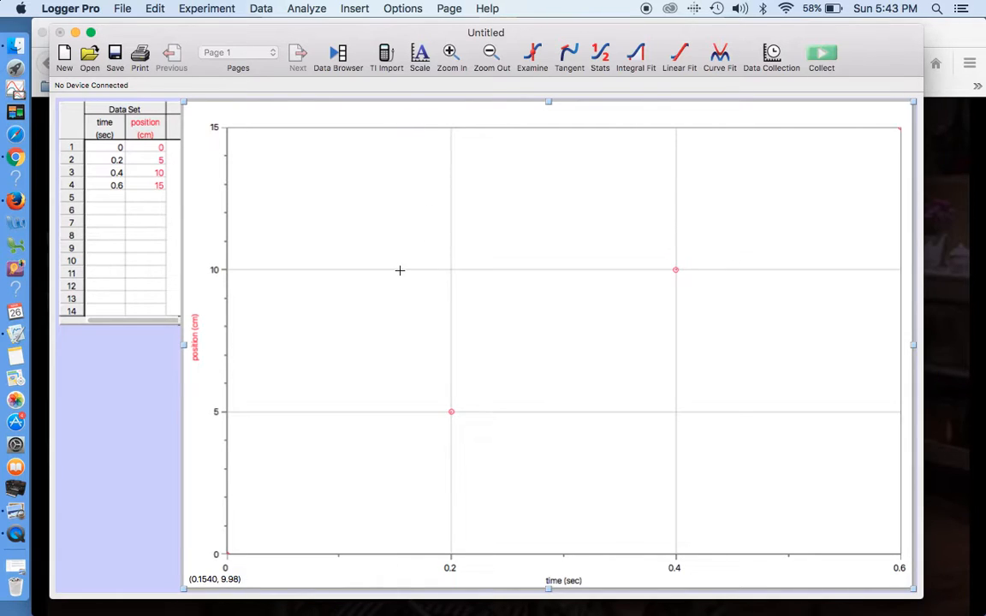
# Title the graph "position vs time" and apply a Linear Fit to the plotted data.
pyautogui.doubleClick(486, 185)
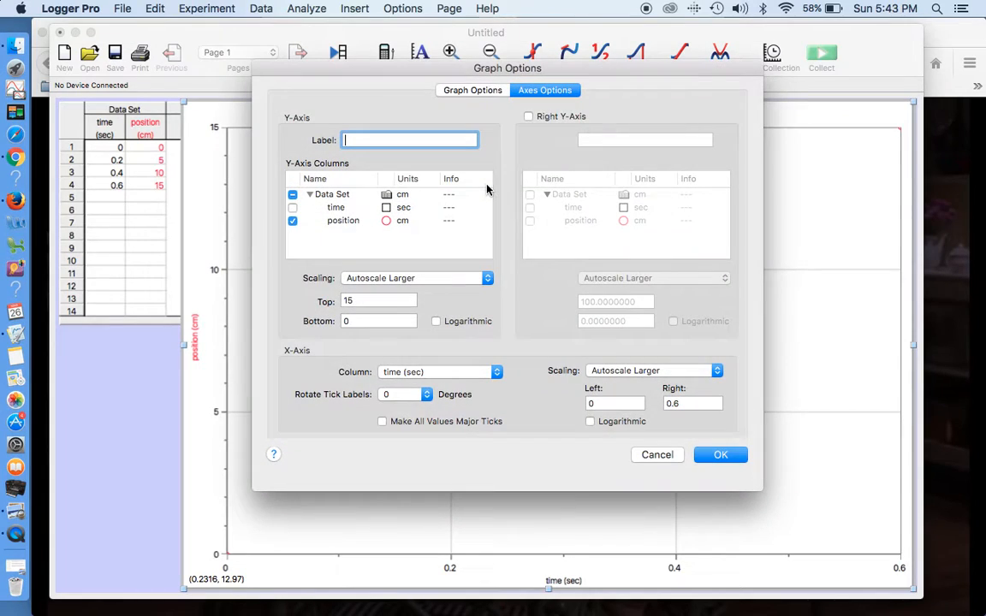
pyautogui.click(471, 90)
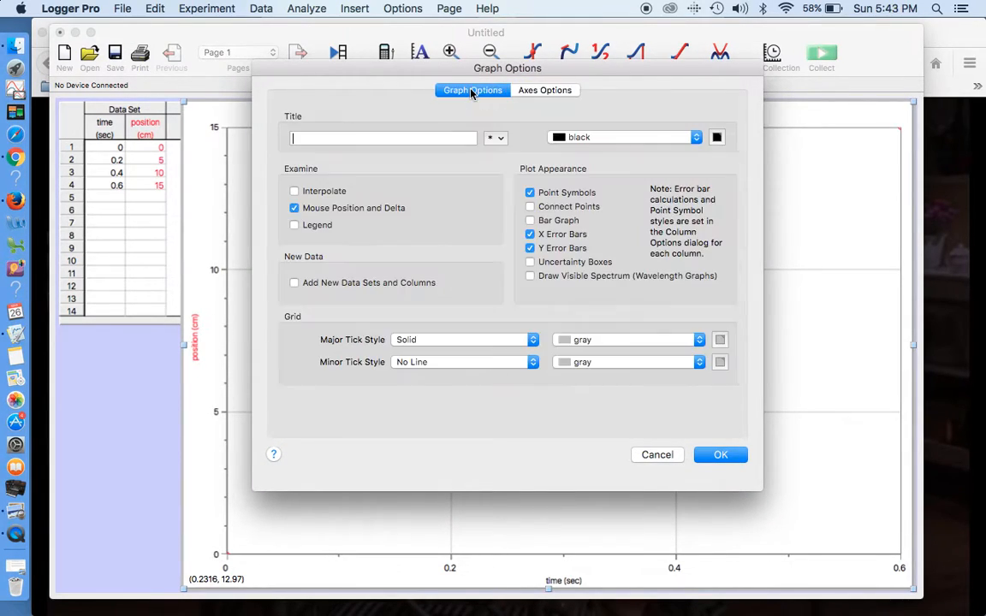
pyautogui.click(301, 138)
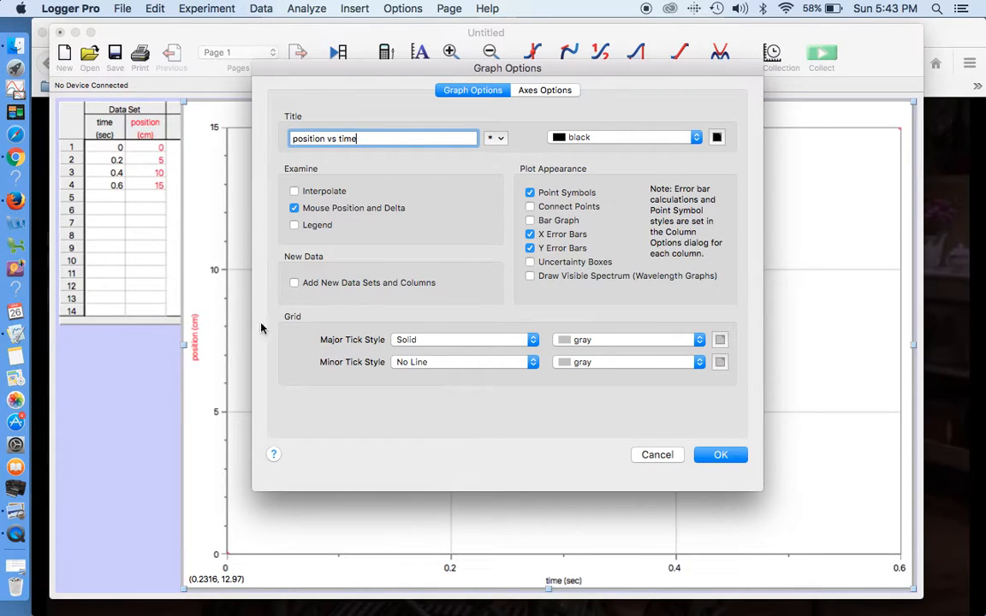
pyautogui.click(721, 455)
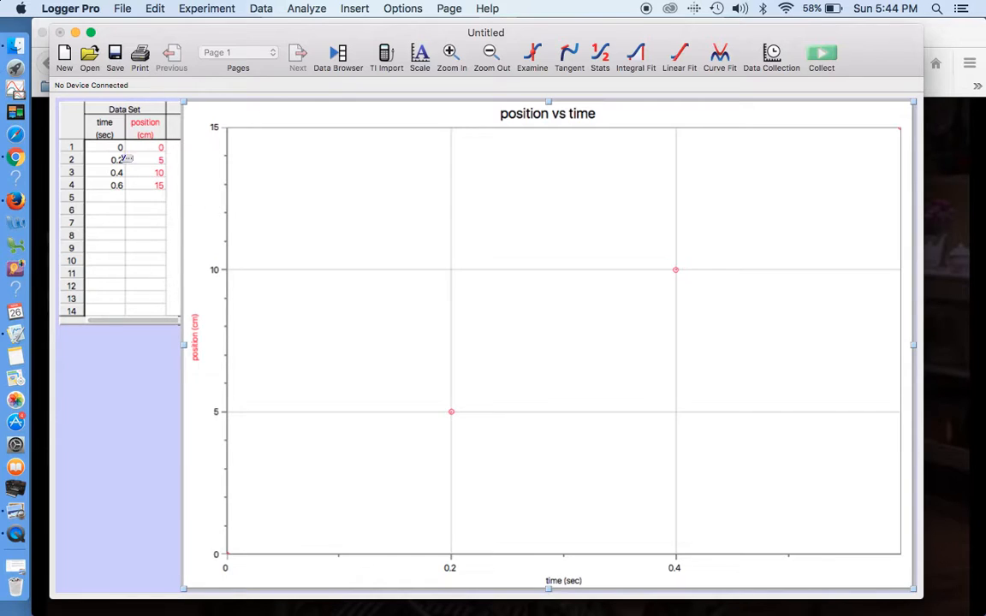
pyautogui.click(680, 56)
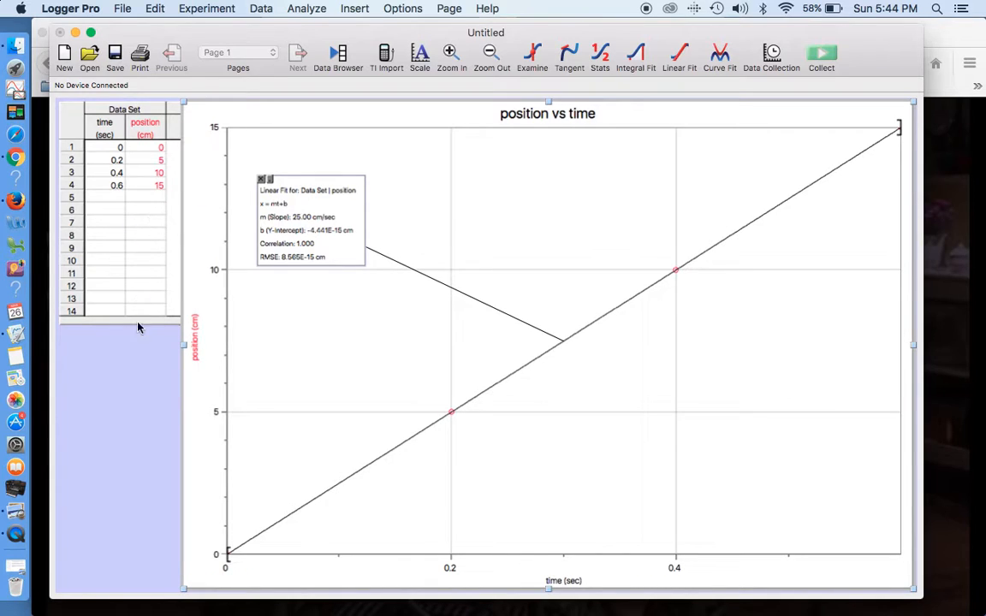
# Shrink the data table's frame to about nine rows high and just wide enough for the time and position columns.
pyautogui.click(137, 282)
pyautogui.moveTo(174, 324); pyautogui.dragTo(174, 270)
pyautogui.moveTo(284, 184); pyautogui.dragTo(181, 183)
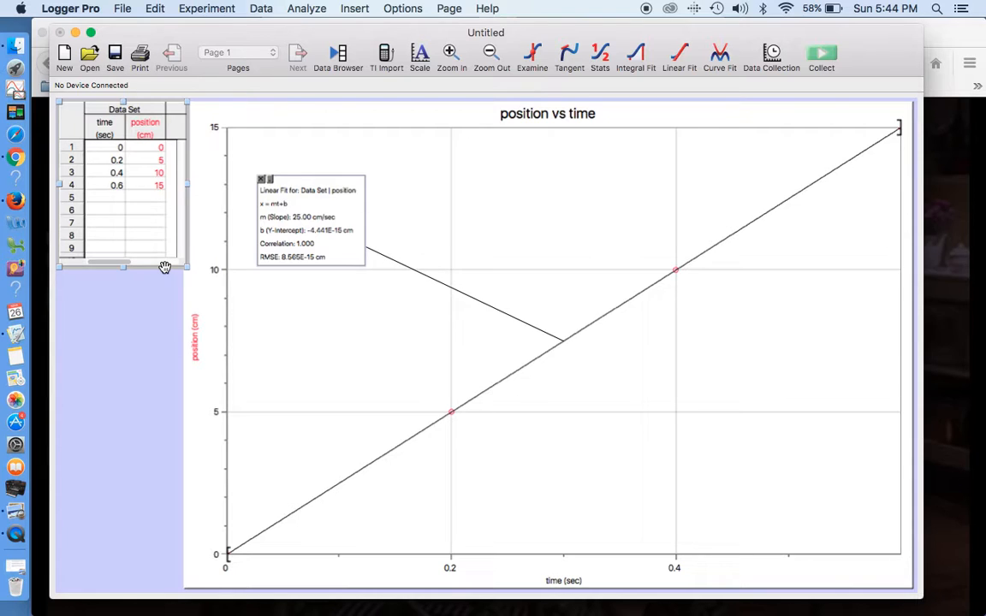
# Switch to the Changing Motion part 1 document in Chrome and insert six blank lines above the empty table.
pyautogui.hotkey('ctrl', 'Left')
pyautogui.click(274, 240)
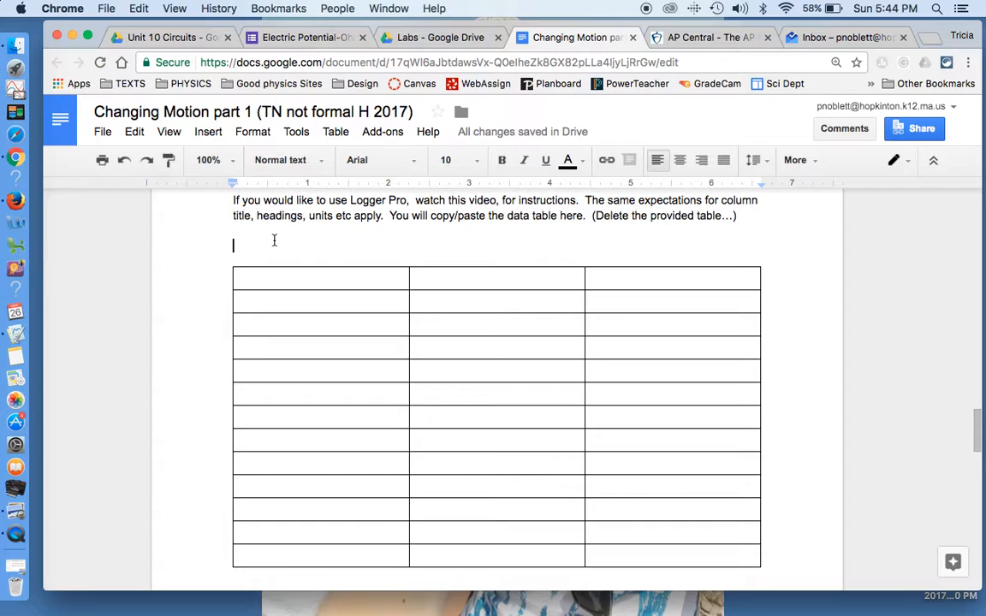
pyautogui.press('Return')
pyautogui.press('Return')
pyautogui.press('Return')
pyautogui.press('Return')
pyautogui.press('Return')
pyautogui.press('Return')
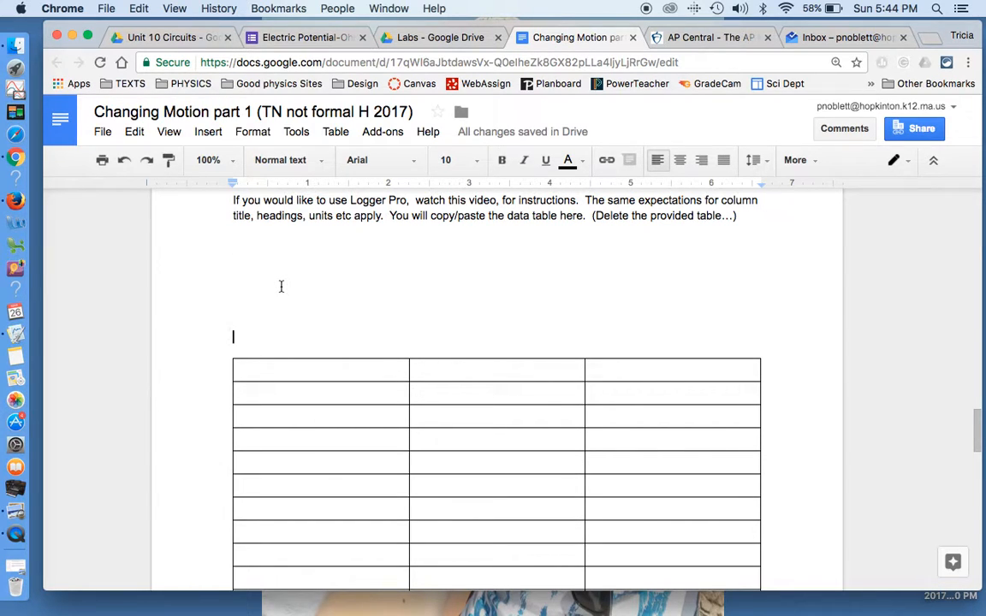
# Switch back to Logger Pro, select the whole data table and copy it.
pyautogui.hotkey('ctrl', 'Right')
pyautogui.click(161, 255)
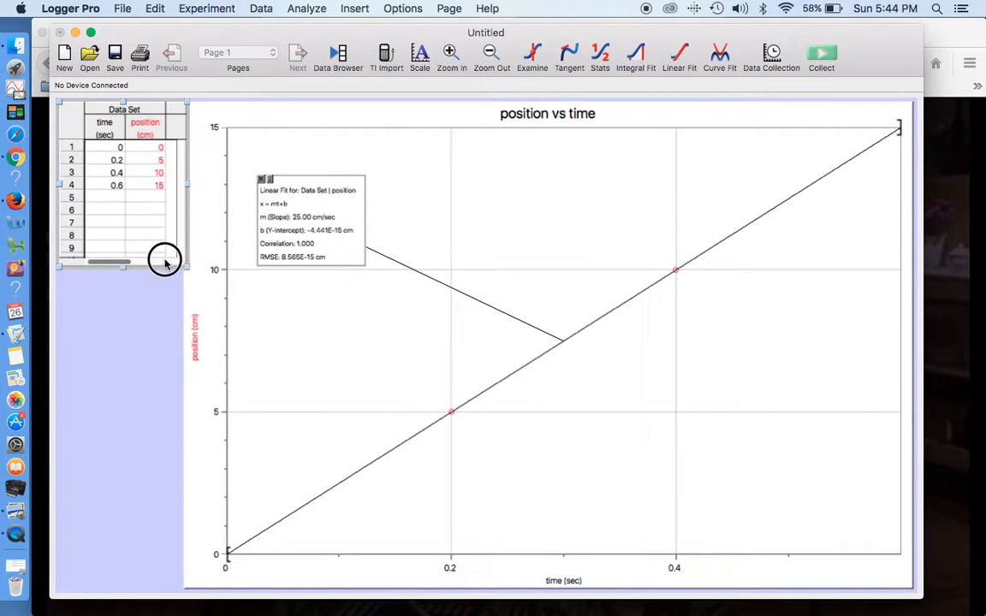
pyautogui.click(104, 248)
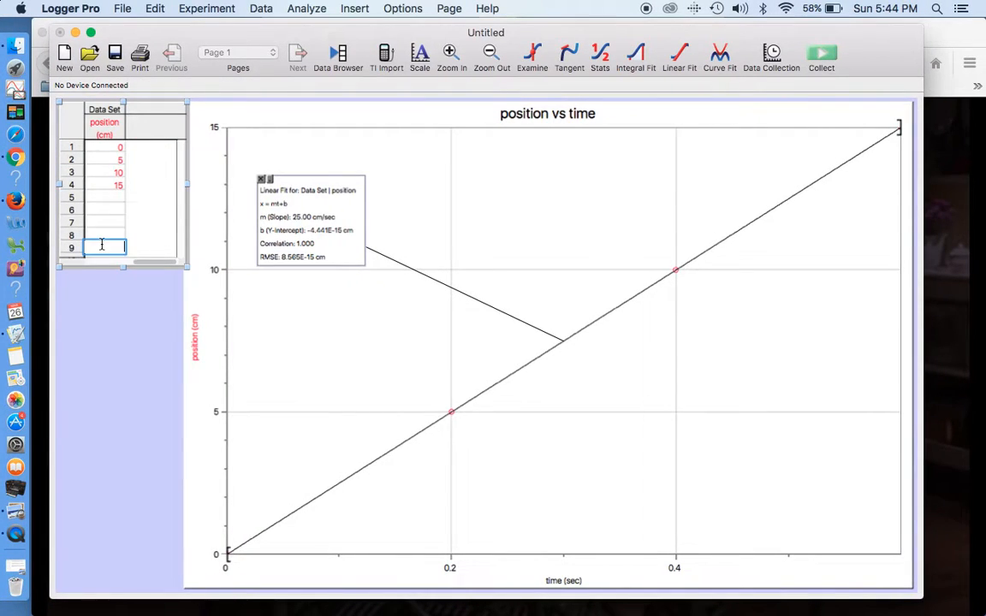
pyautogui.click(90, 297)
pyautogui.click(72, 122)
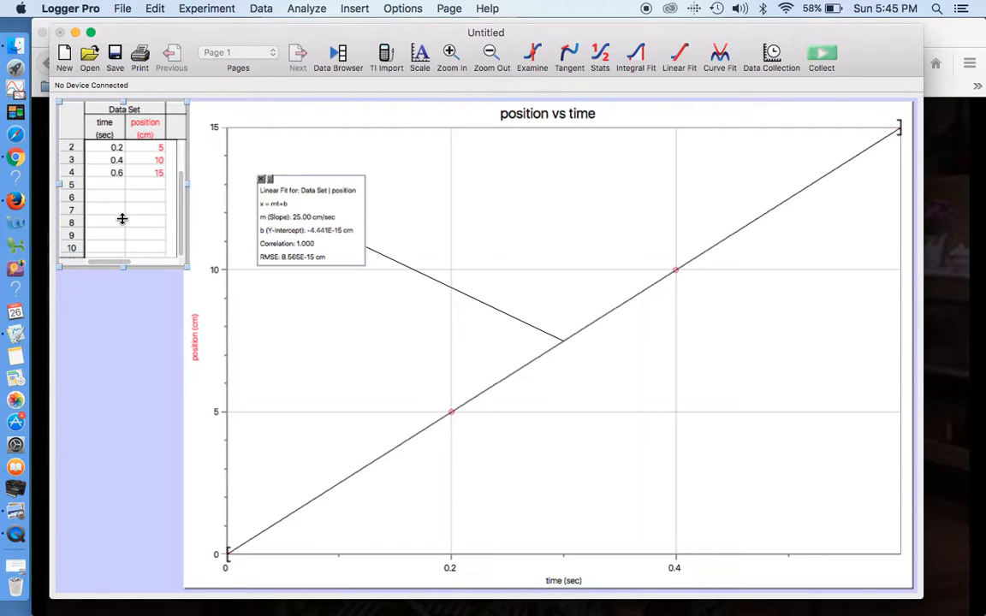
pyautogui.press('super+a')
# Switch to the Changing Motion document and paste the copied data table on the blank line below the Logger Pro instructions.
pyautogui.hotkey('ctrl', 'Left')
pyautogui.click(251, 249)
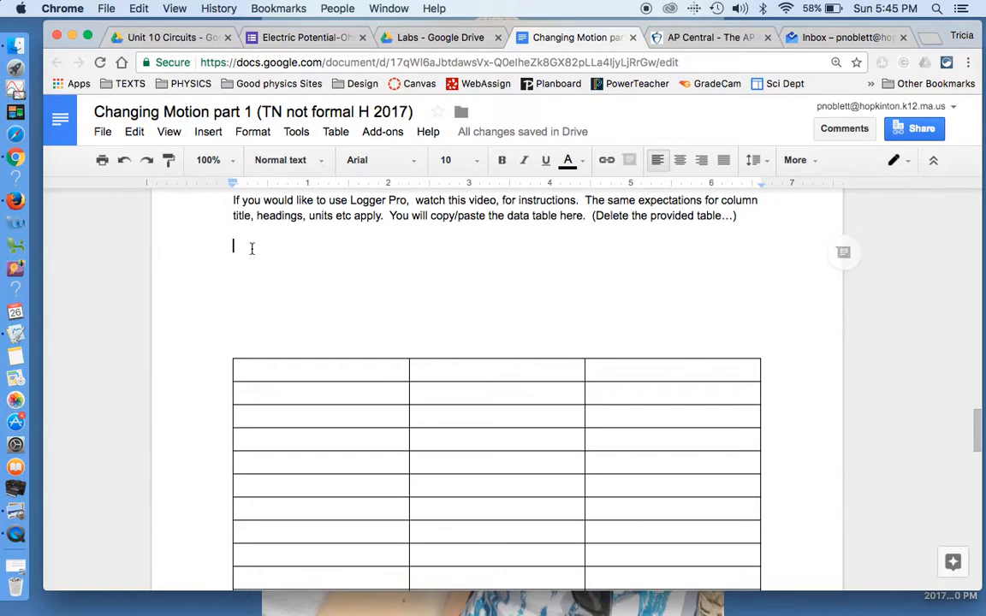
pyautogui.press('super+v')
# Scale down the pasted data table image in two stages to a small fraction of the page width.
pyautogui.scroll(10, 452, 317)
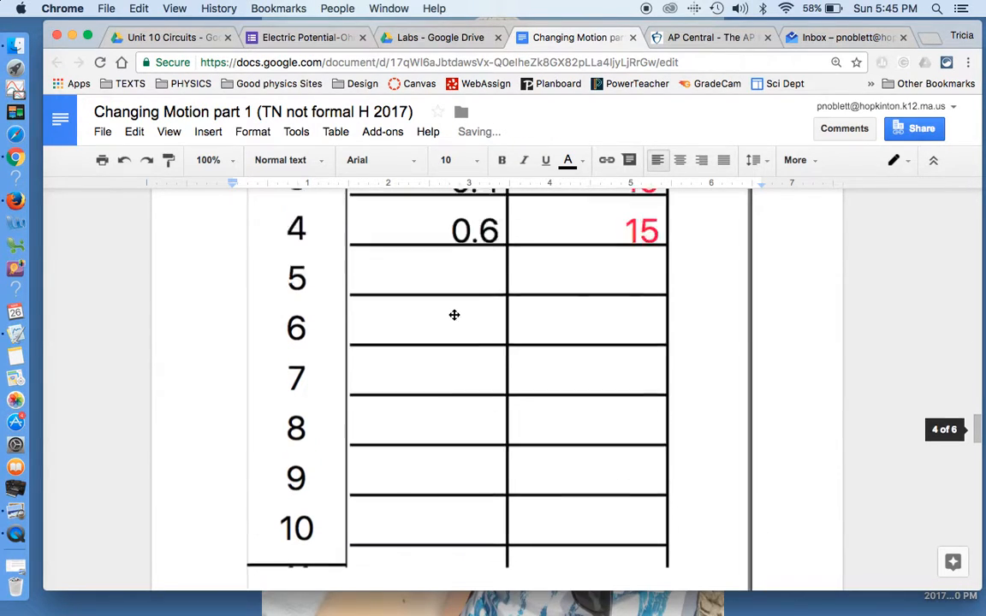
pyautogui.click(556, 412)
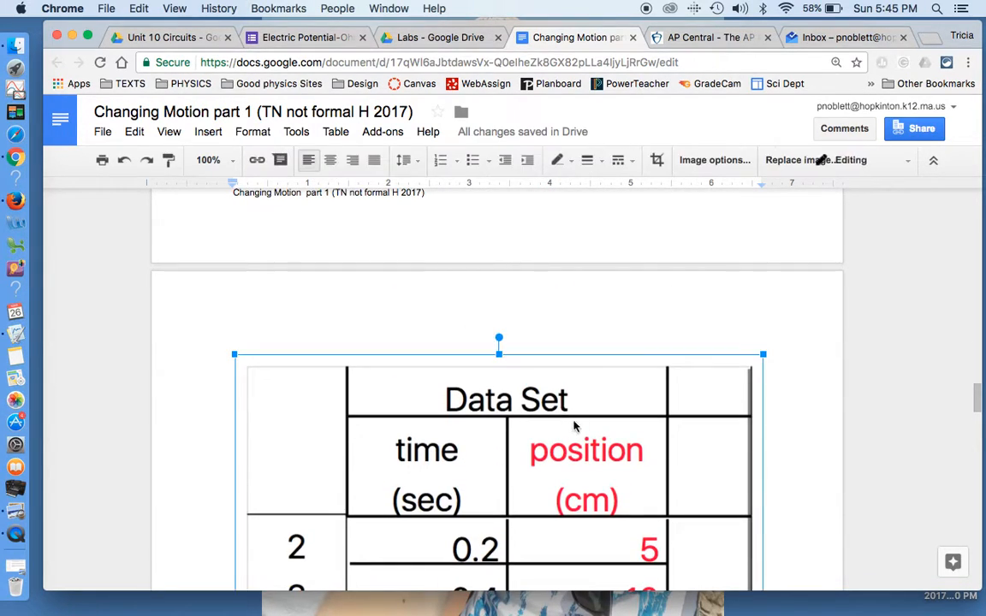
pyautogui.moveTo(760, 354); pyautogui.dragTo(500, 586)
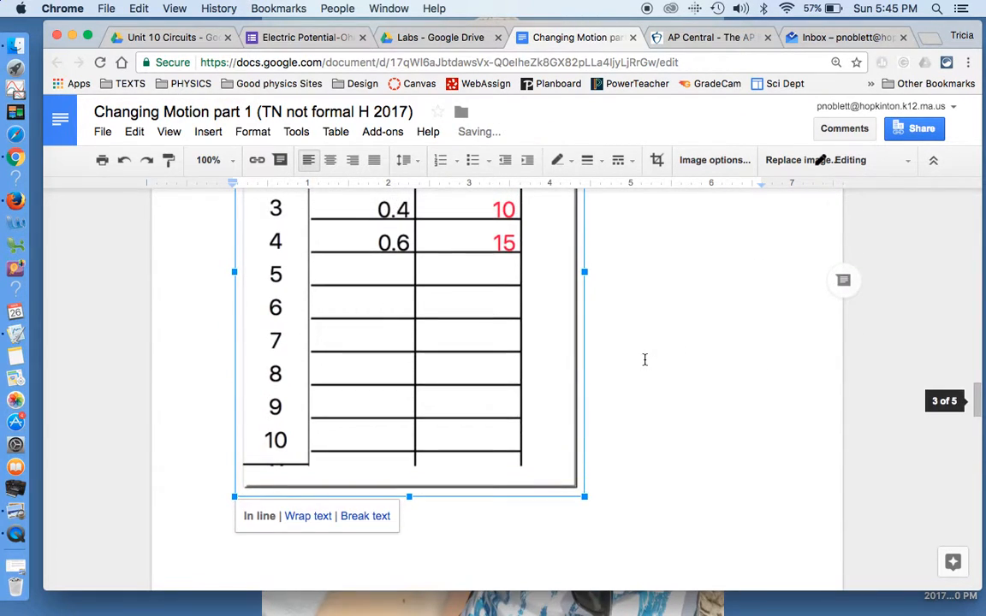
pyautogui.moveTo(582, 496); pyautogui.dragTo(396, 400)
pyautogui.scroll(4, 455, 513)
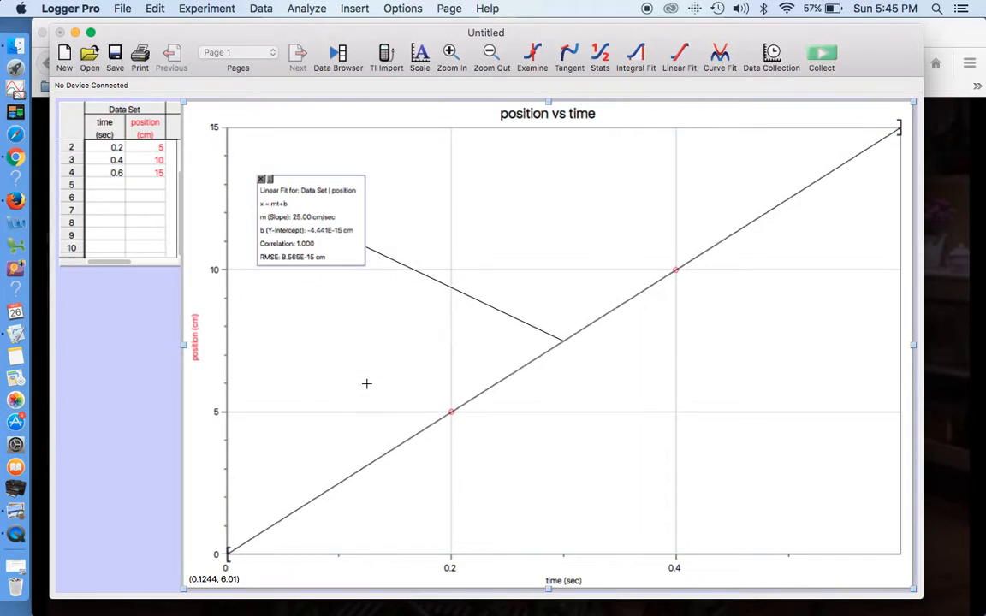
# In Logger Pro, move the linear fit results box slightly farther from the position axis and keep the graph selected.
pyautogui.moveTo(308, 215); pyautogui.dragTo(363, 205)
pyautogui.click(201, 139)
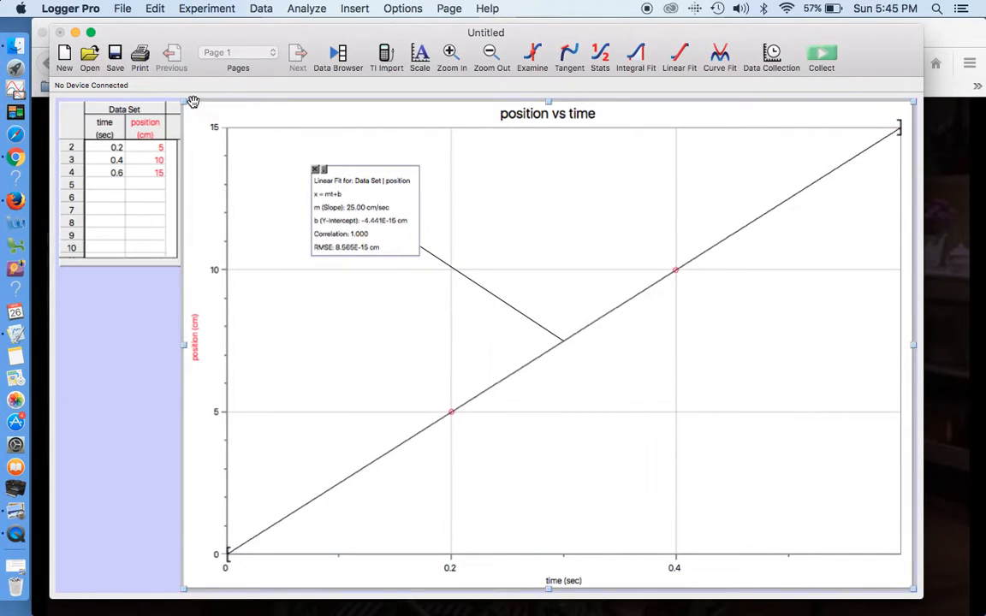
# Shrink the graph to about half its width and height, and move the linear fit box above the fitted line inside the plot.
pyautogui.moveTo(185, 104); pyautogui.dragTo(557, 324)
pyautogui.click(708, 413)
pyautogui.moveTo(707, 412); pyautogui.dragTo(653, 386)
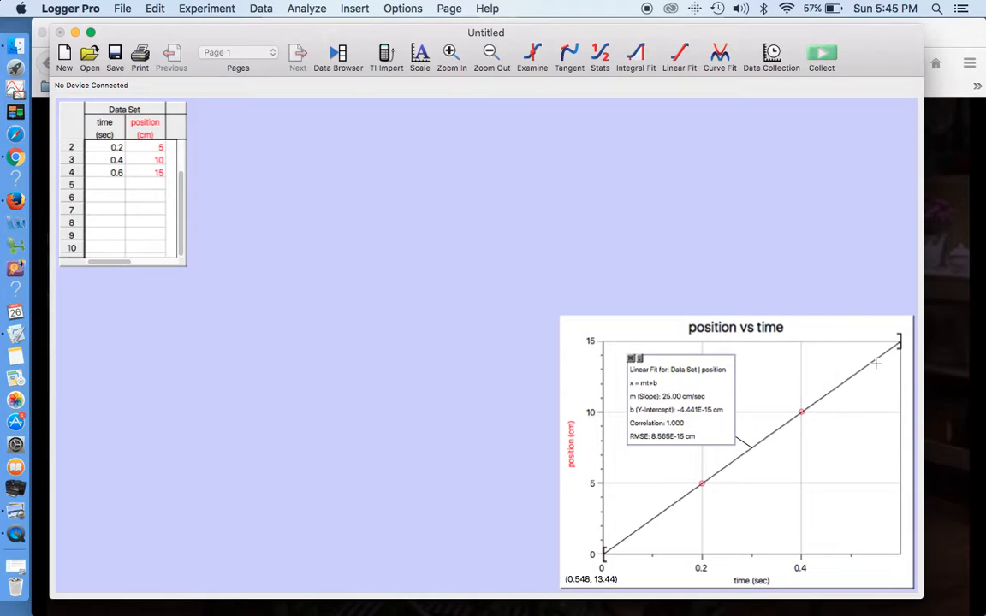
# Copy the resized graph and paste it into the Changing Motion document on the line below the Graph section's instructions.
pyautogui.click(571, 326)
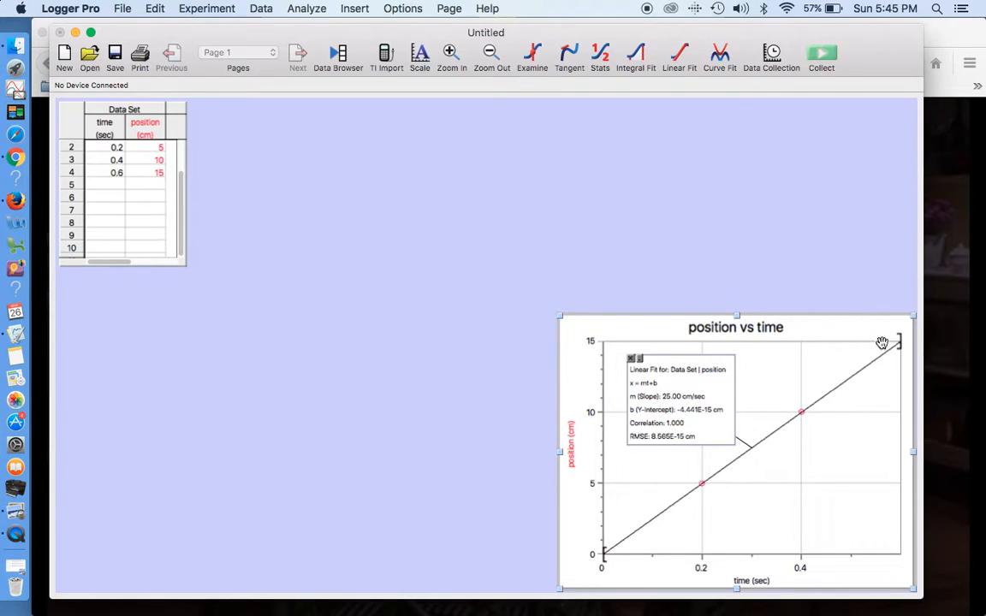
pyautogui.press('super+c')
pyautogui.press('super+Tab')
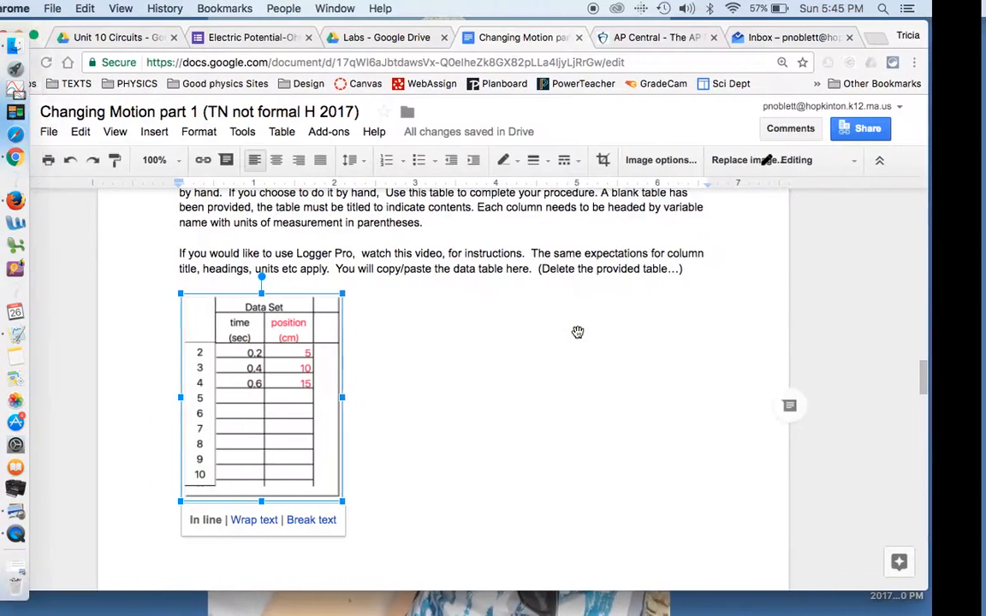
pyautogui.scroll(-10, 508, 337)
pyautogui.scroll(-5, 509, 338)
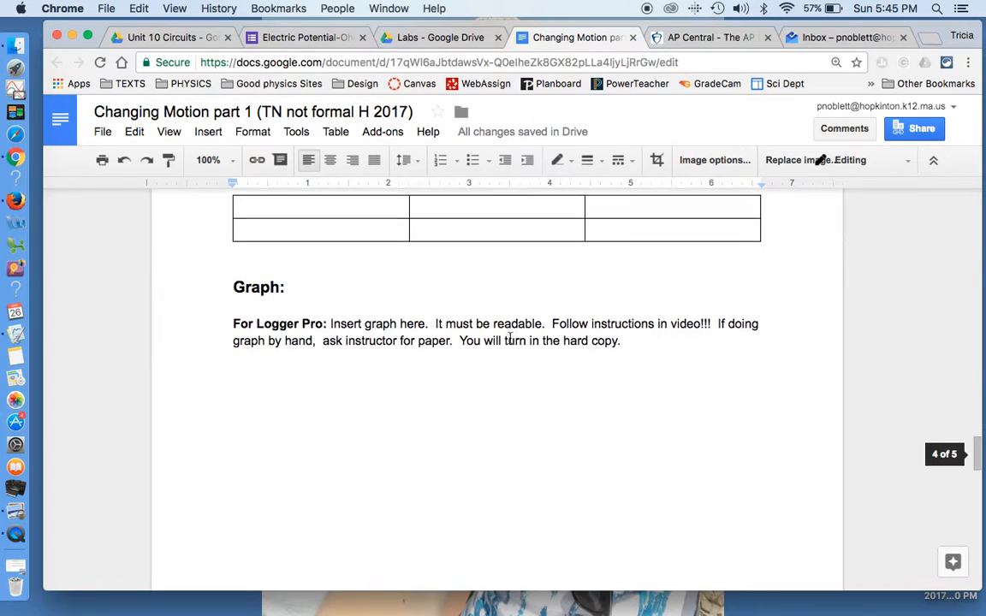
pyautogui.click(284, 364)
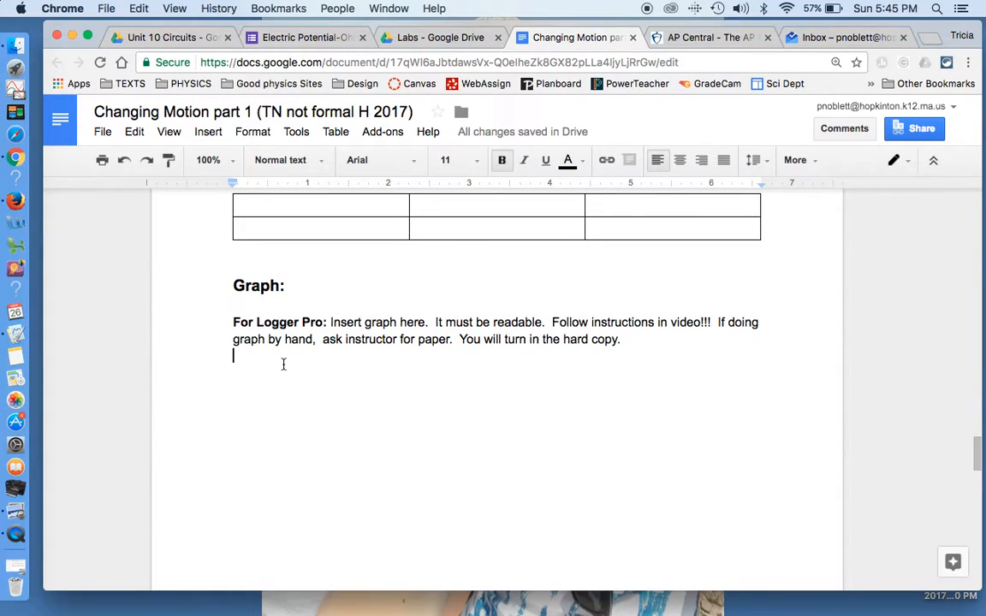
pyautogui.press('super+v')
# Scale the pasted graph image down proportionally to about 70% of the text width.
pyautogui.scroll(5, 284, 366)
pyautogui.click(284, 366)
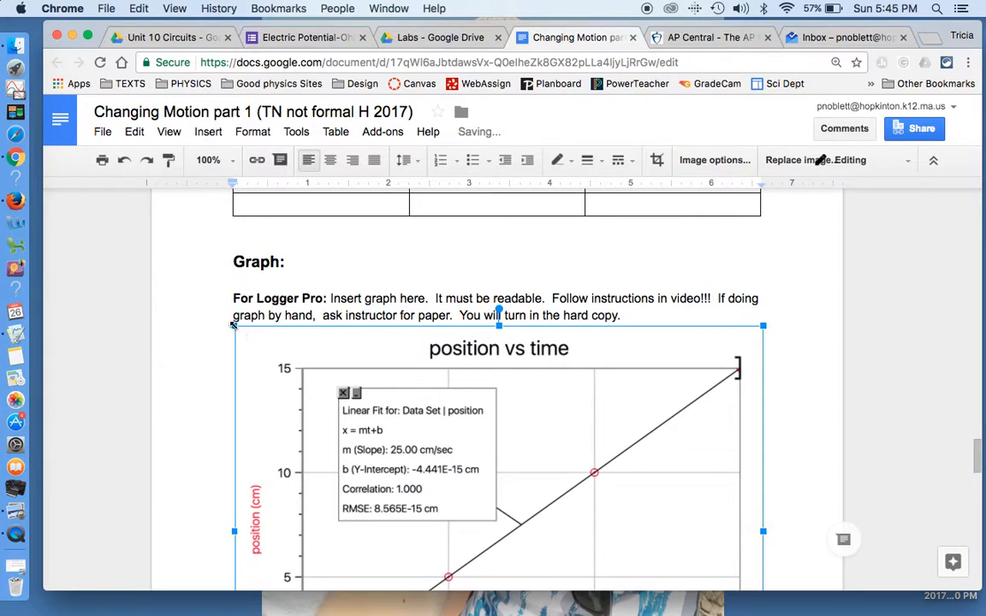
pyautogui.moveTo(240, 327); pyautogui.dragTo(396, 452)
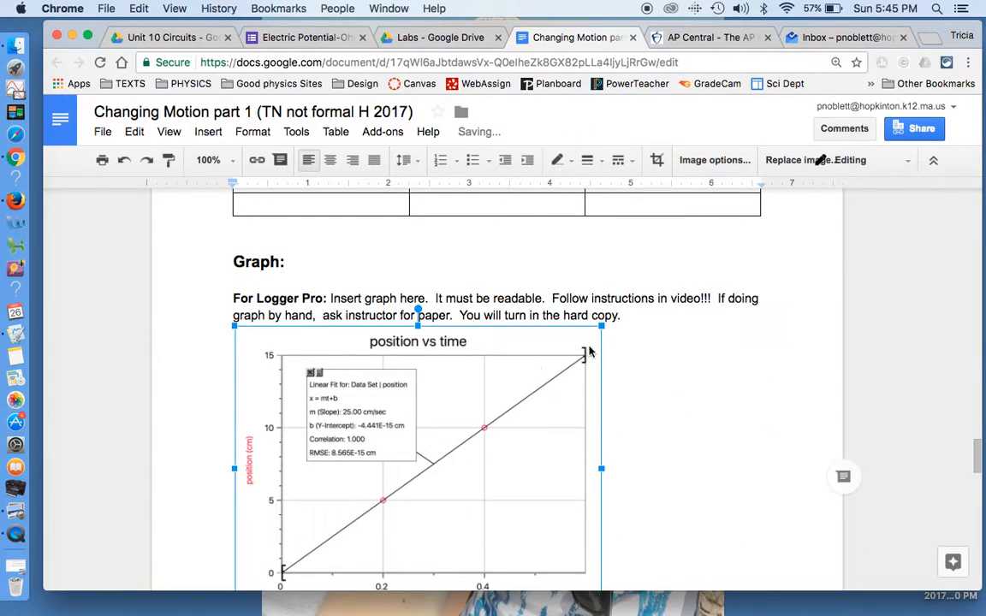
pyautogui.hotkey('ctrl', 'Right')
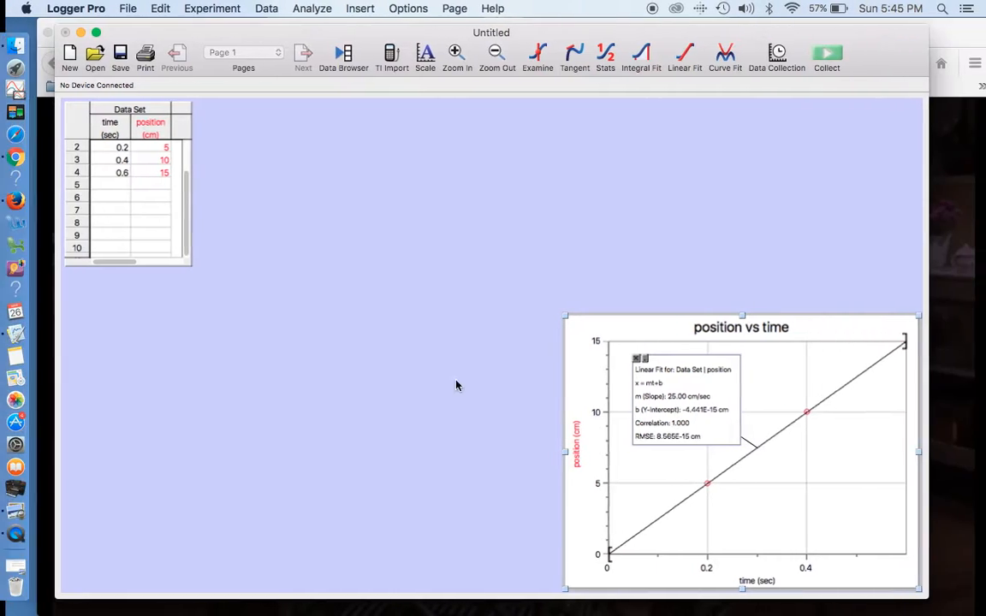
pyautogui.hotkey('ctrl', 'Left')
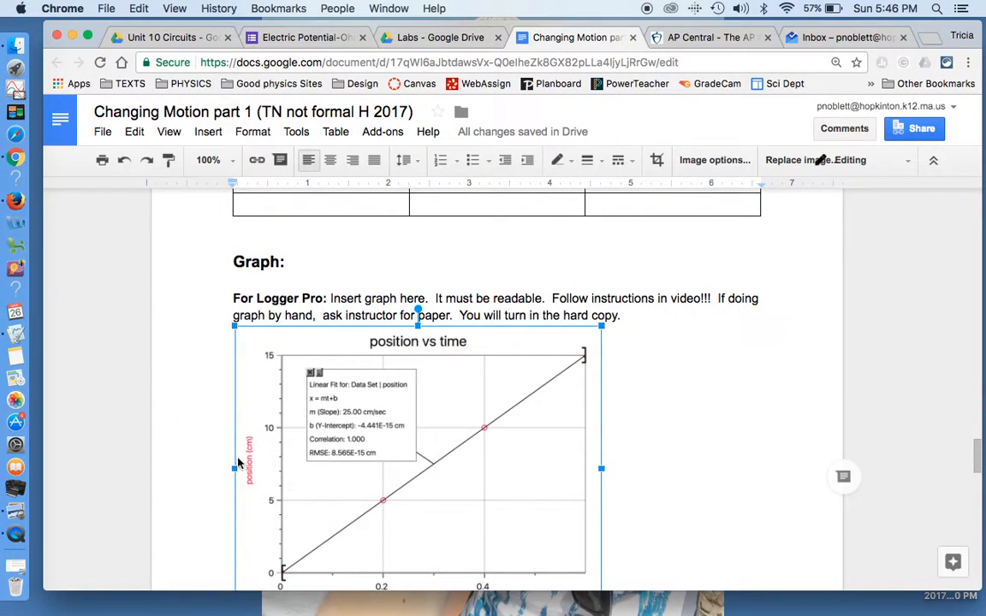
pyautogui.scroll(-1, 261, 470)
pyautogui.scroll(-4, 261, 469)
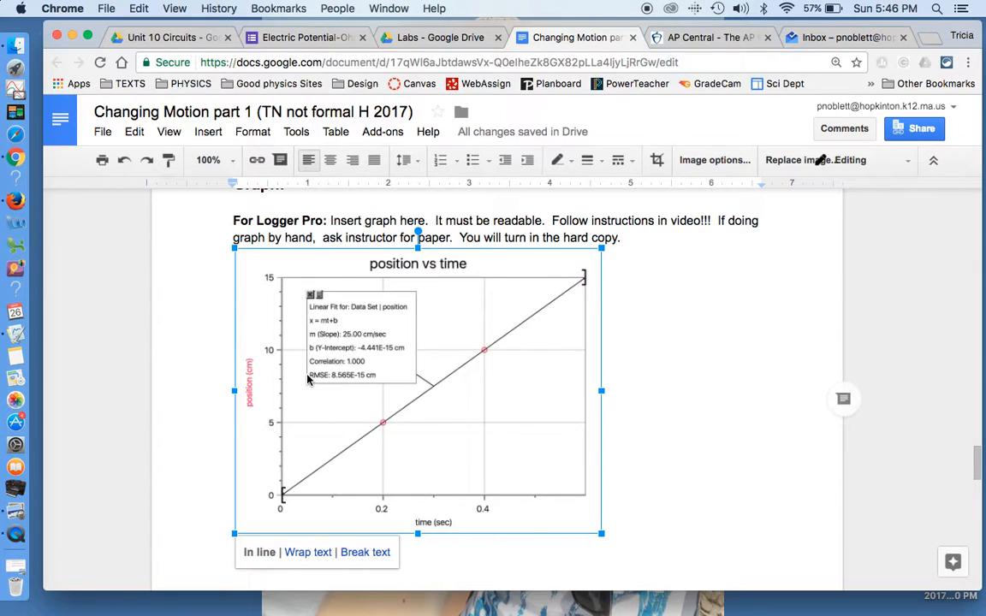
# Switch to Logger Pro, enlarge the graph to fill most of the page beside the data table, and delete its linear fit.
pyautogui.hotkey('ctrl', 'Right')
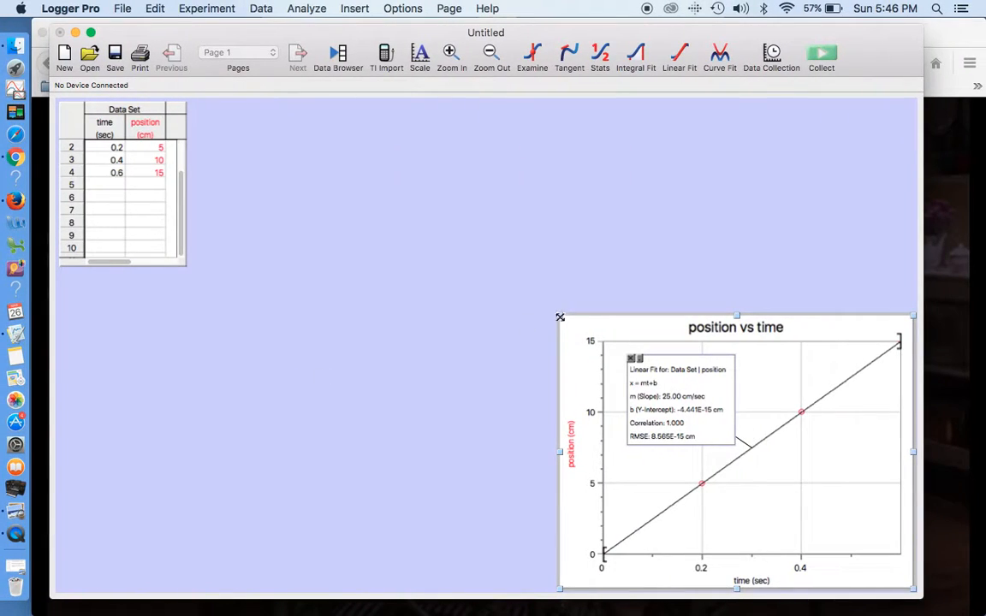
pyautogui.moveTo(558, 315); pyautogui.dragTo(239, 123)
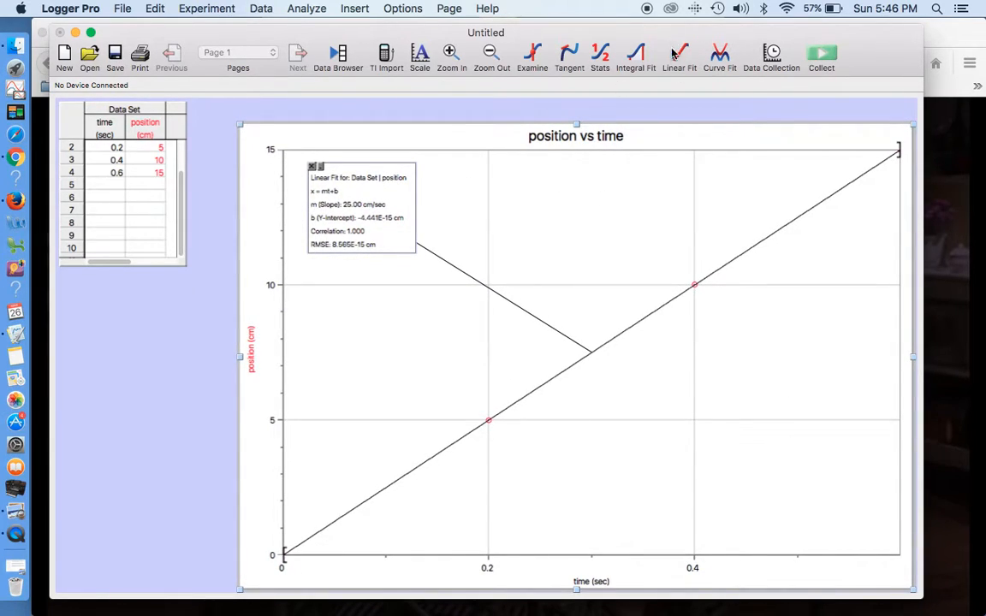
pyautogui.click(315, 168)
pyautogui.press('Delete')
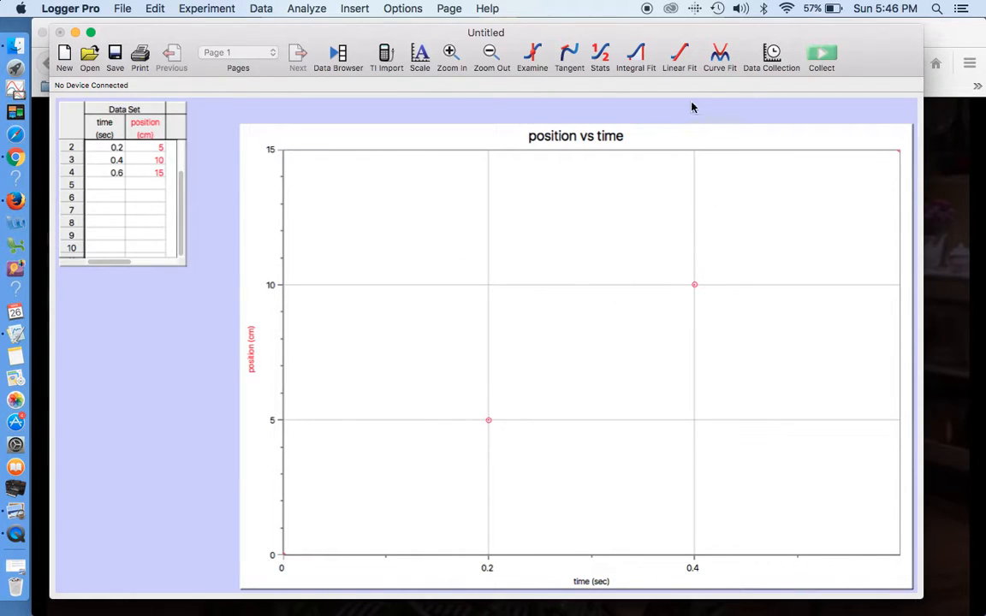
# Try a quadratic curve fit, A*t^2+Bt+C, on the position-time data.
pyautogui.click(719, 54)
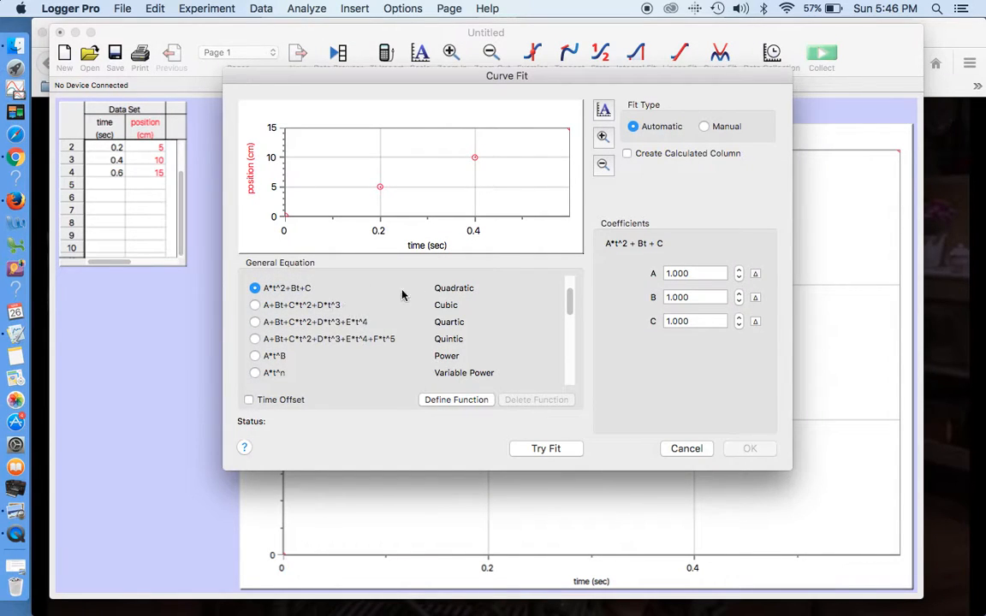
pyautogui.moveTo(569, 295); pyautogui.dragTo(570, 270)
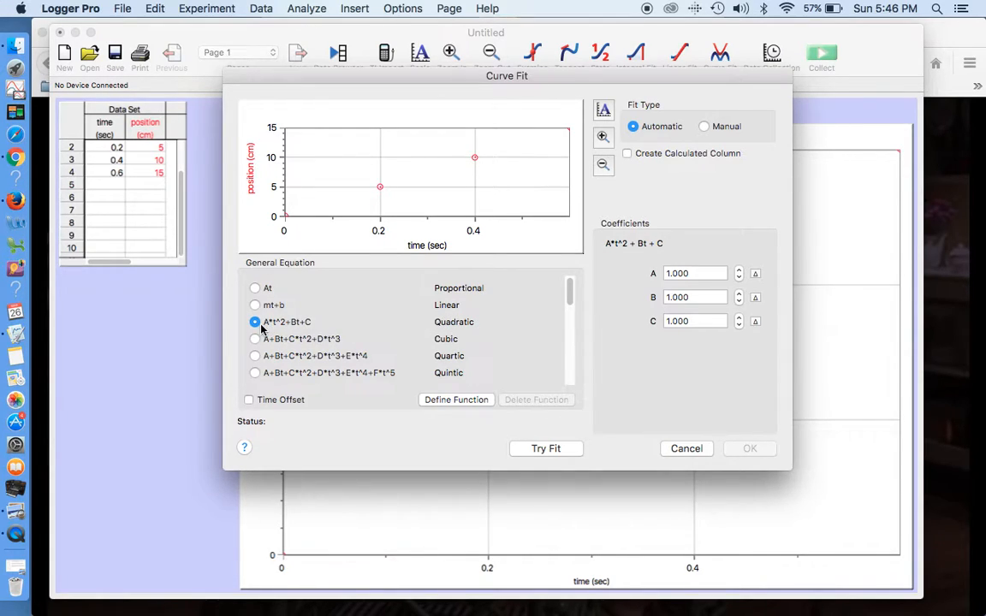
pyautogui.scroll(-5, 261, 328)
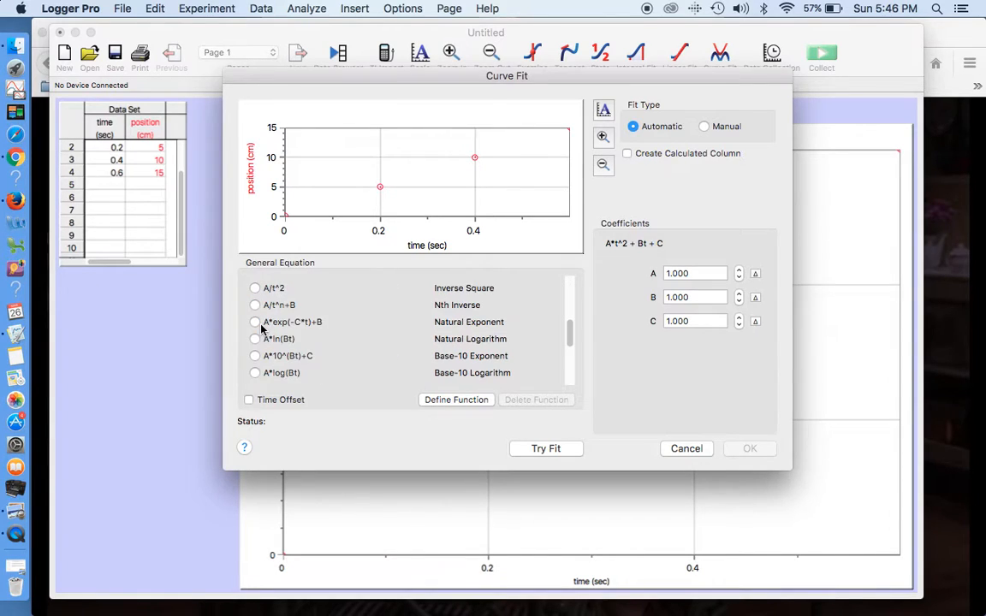
pyautogui.scroll(1, 260, 328)
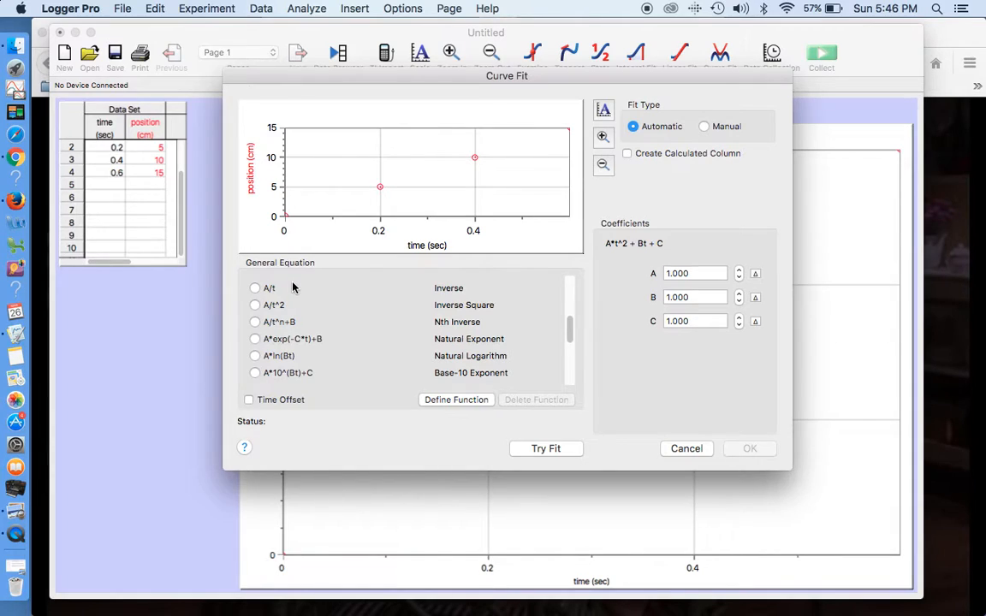
pyautogui.scroll(5, 292, 288)
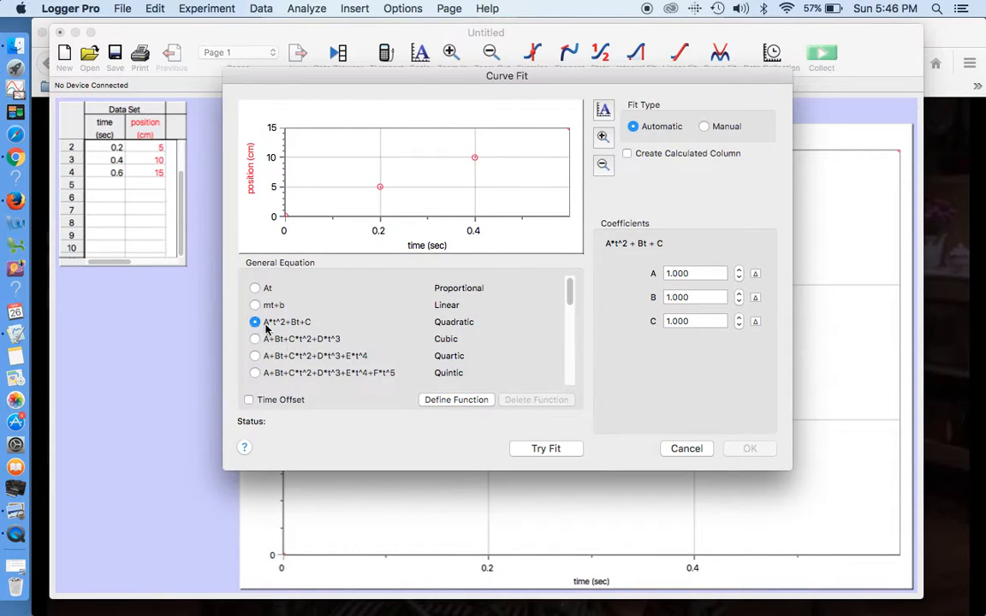
pyautogui.click(546, 448)
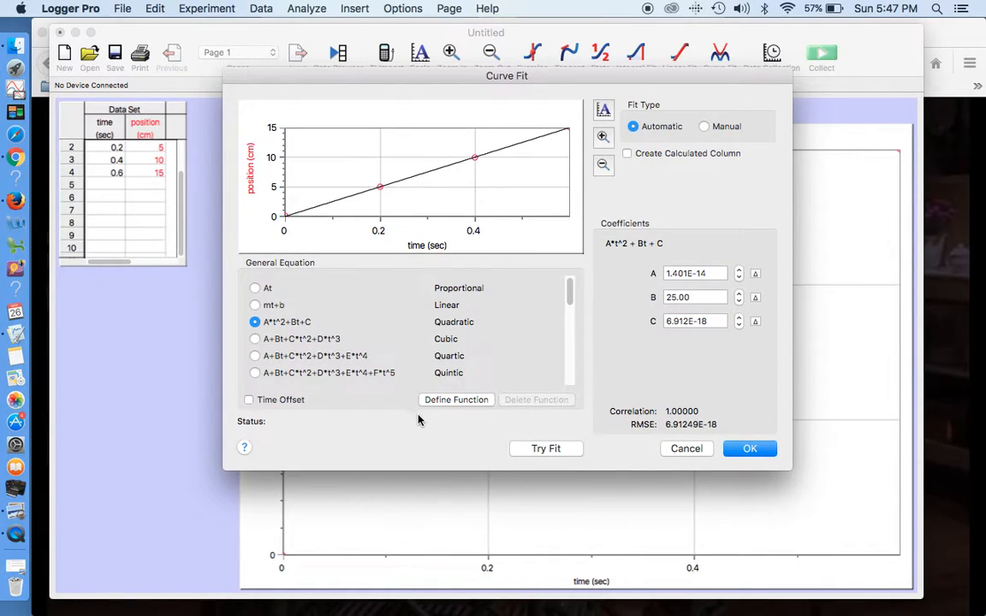
pyautogui.click(688, 449)
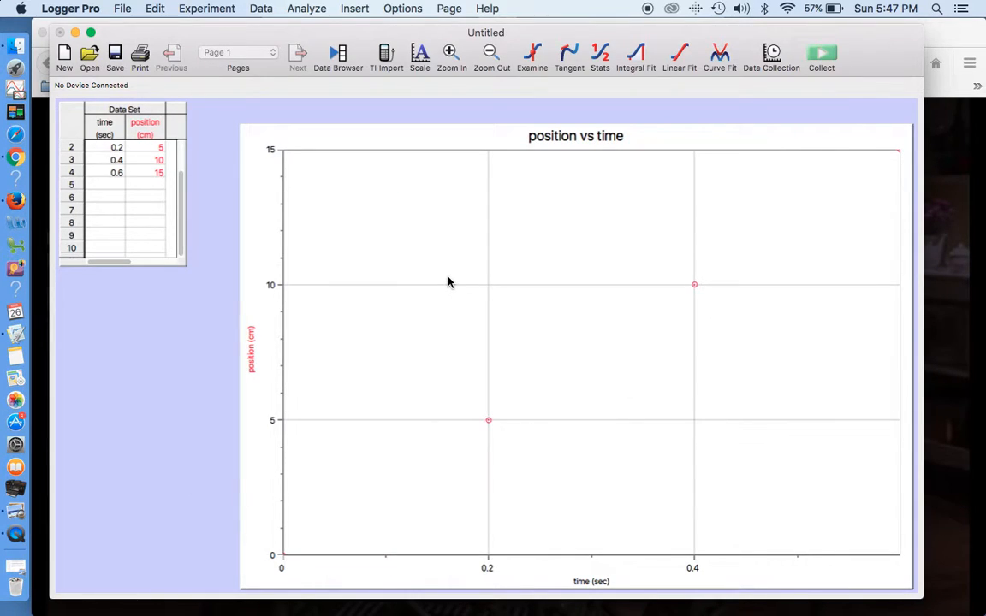
# Widen the data table and add a manual column named velocity with short name v and units cm/s.
pyautogui.click(154, 221)
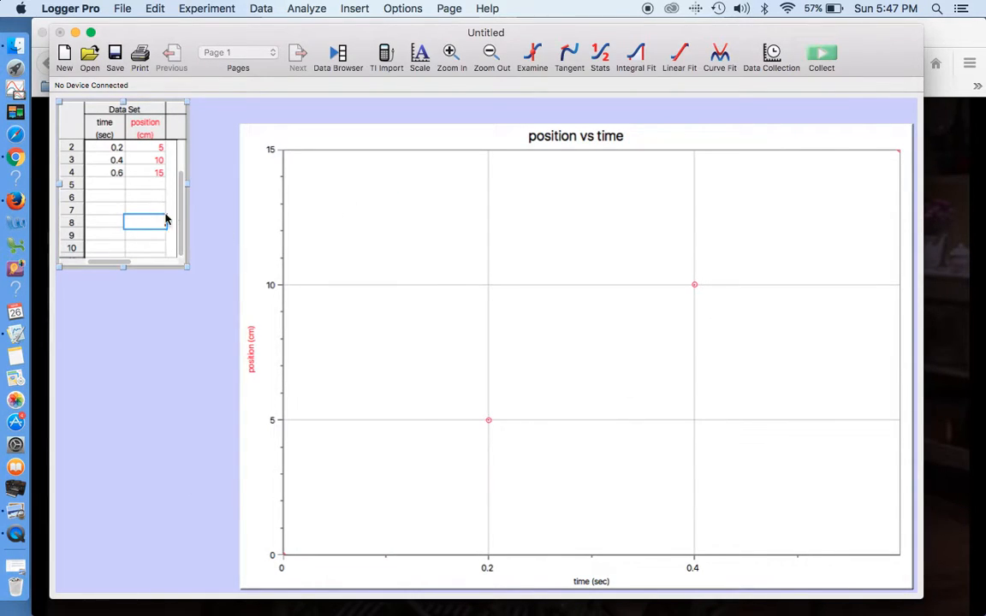
pyautogui.moveTo(185, 180); pyautogui.dragTo(325, 180)
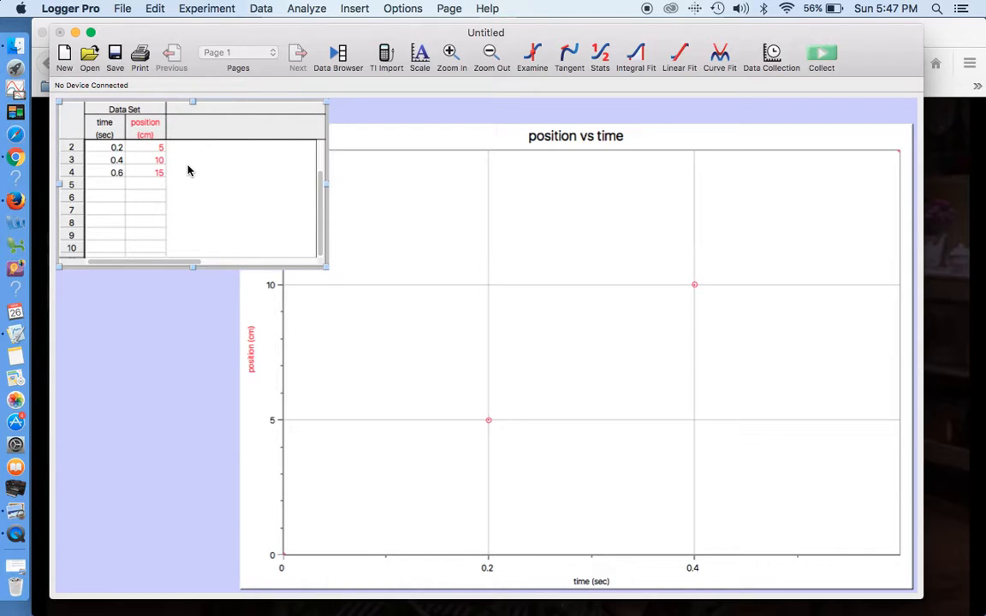
pyautogui.click(262, 10)
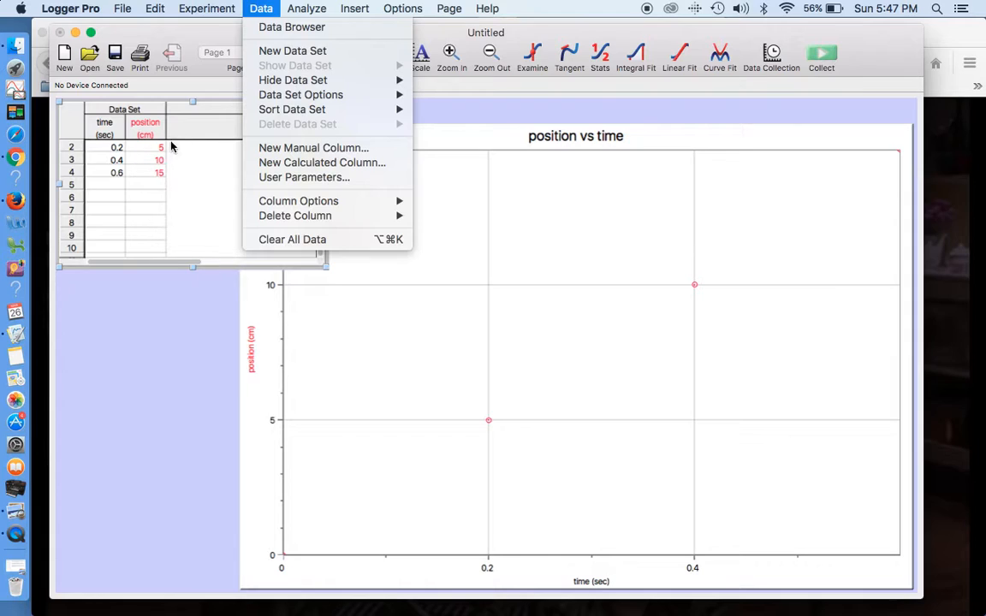
pyautogui.click(314, 149)
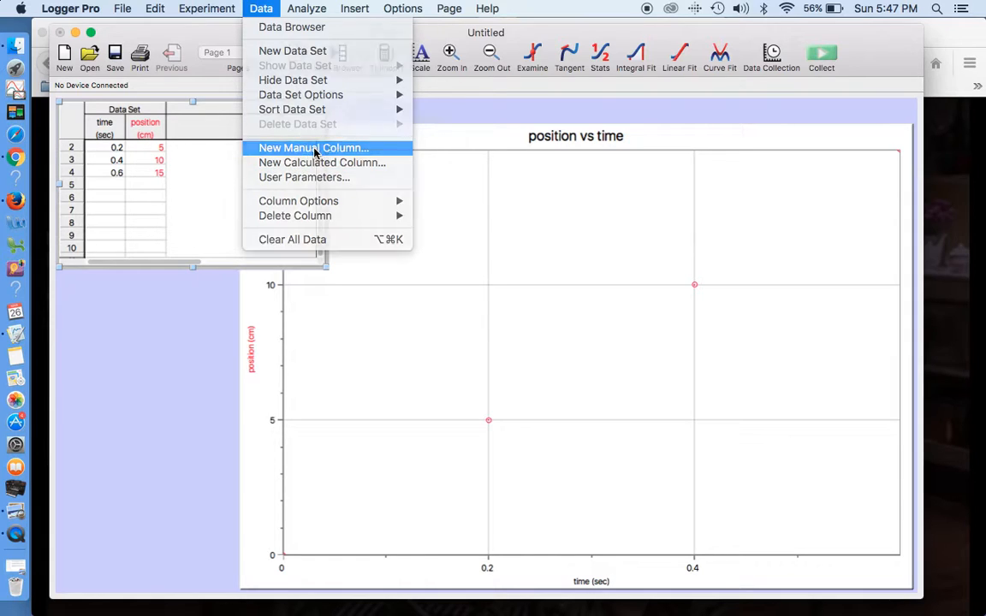
pyautogui.press('BackSpace')
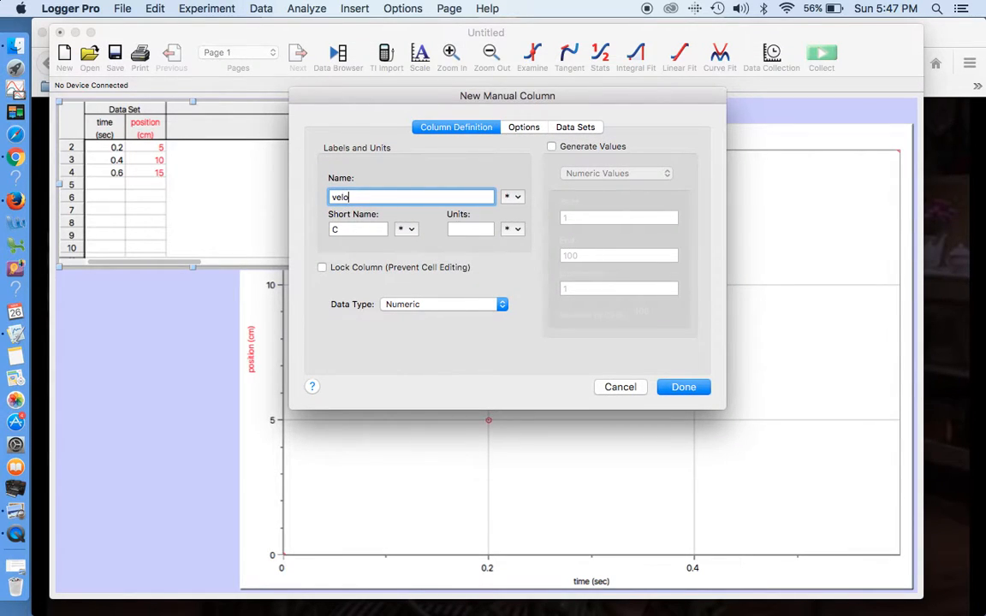
pyautogui.click(352, 226)
pyautogui.press('BackSpace')
pyautogui.click(490, 231)
pyautogui.write('cm/s')
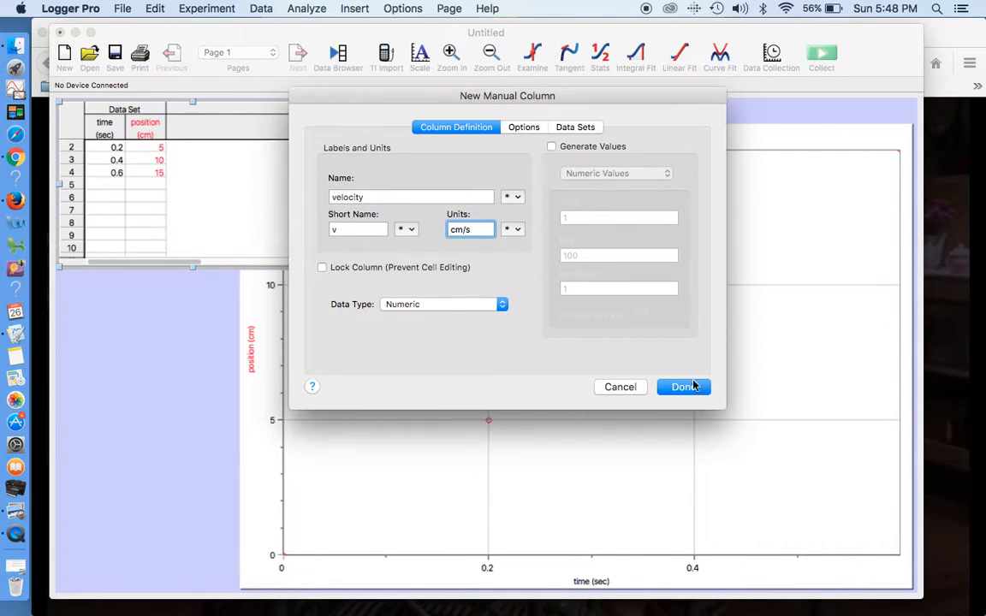
pyautogui.click(695, 387)
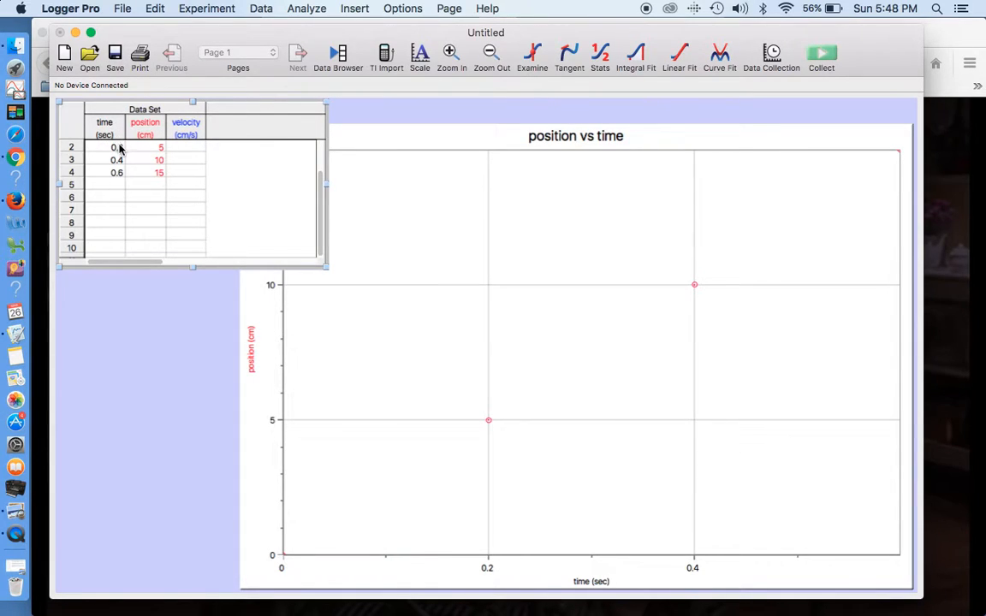
# Set the time values in rows 2 to 4 to 0.05, 0.15 and 0.25.
pyautogui.doubleClick(119, 148)
pyautogui.press('BackSpace')
pyautogui.write('0.05')
pyautogui.doubleClick(120, 160)
pyautogui.write('0')
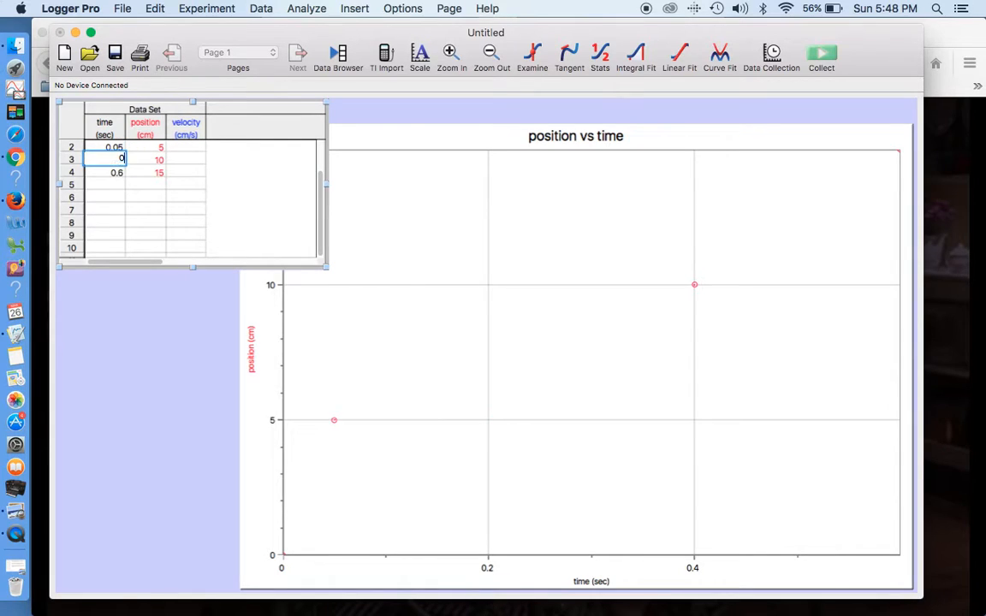
pyautogui.write('.15')
pyautogui.press('Return')
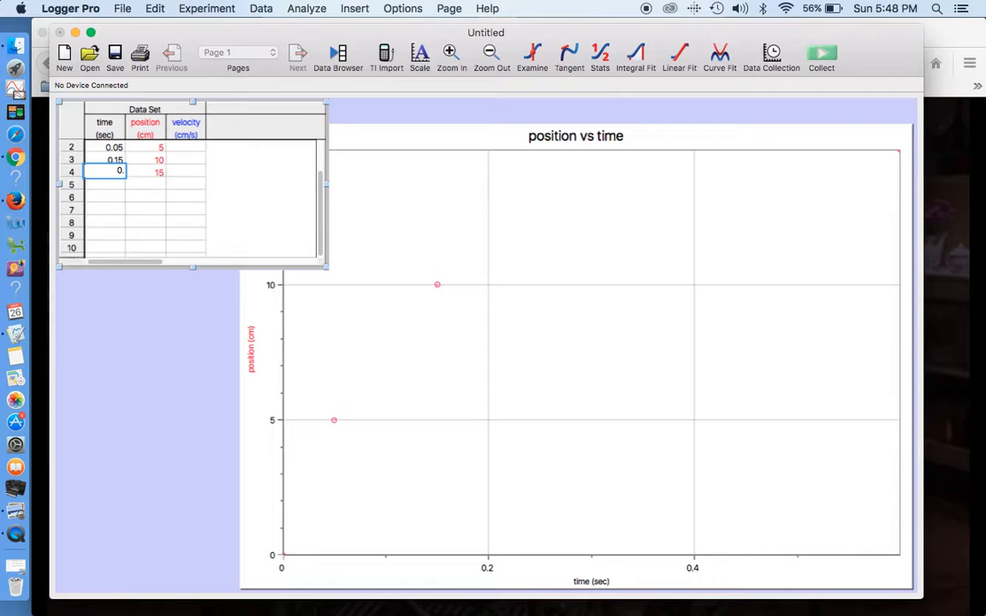
# Rename the position column "displacment interval" and set its short name to Δx.
pyautogui.doubleClick(147, 128)
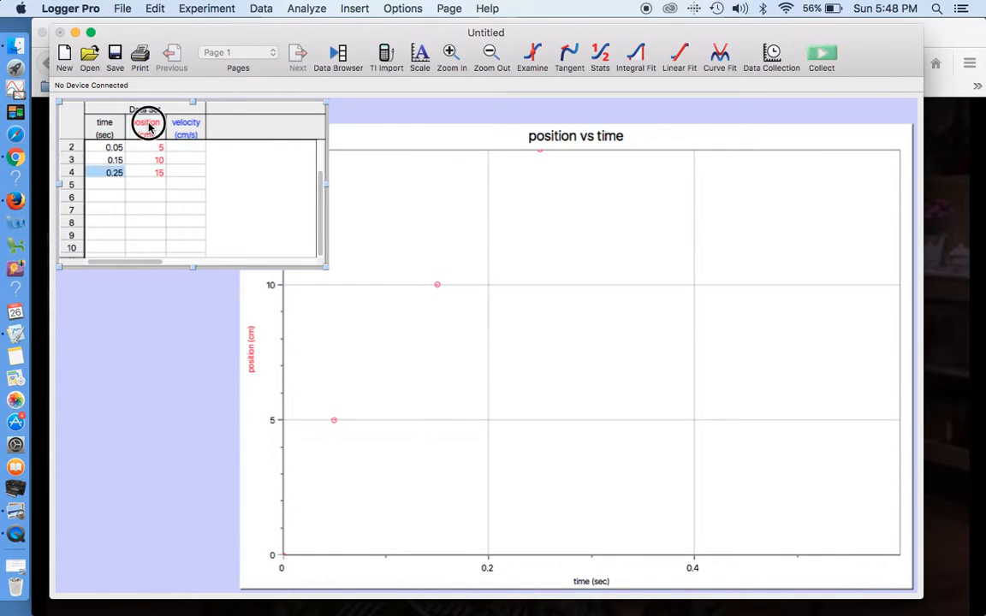
pyautogui.write('displacment interval')
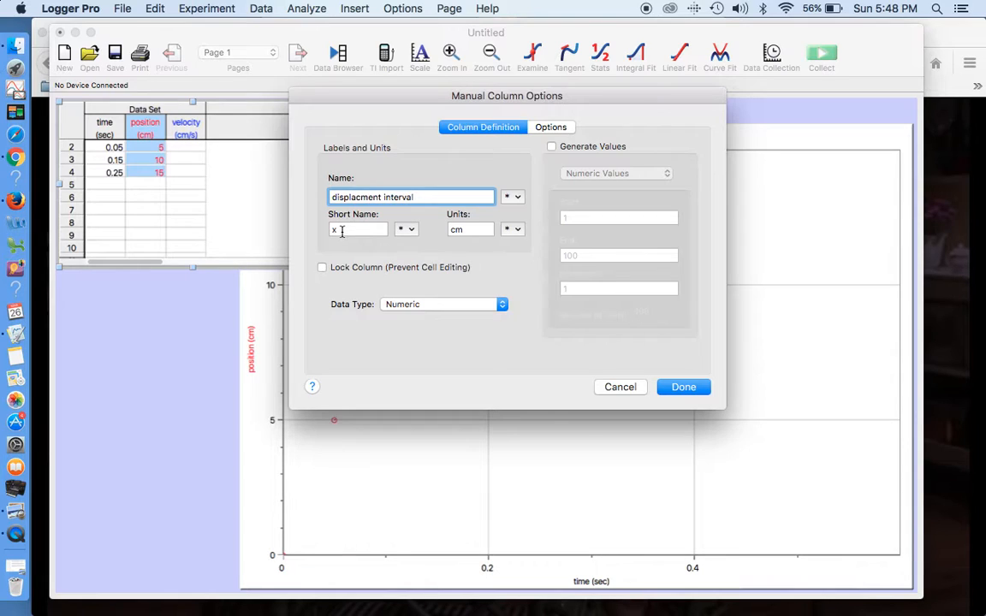
pyautogui.click(341, 230)
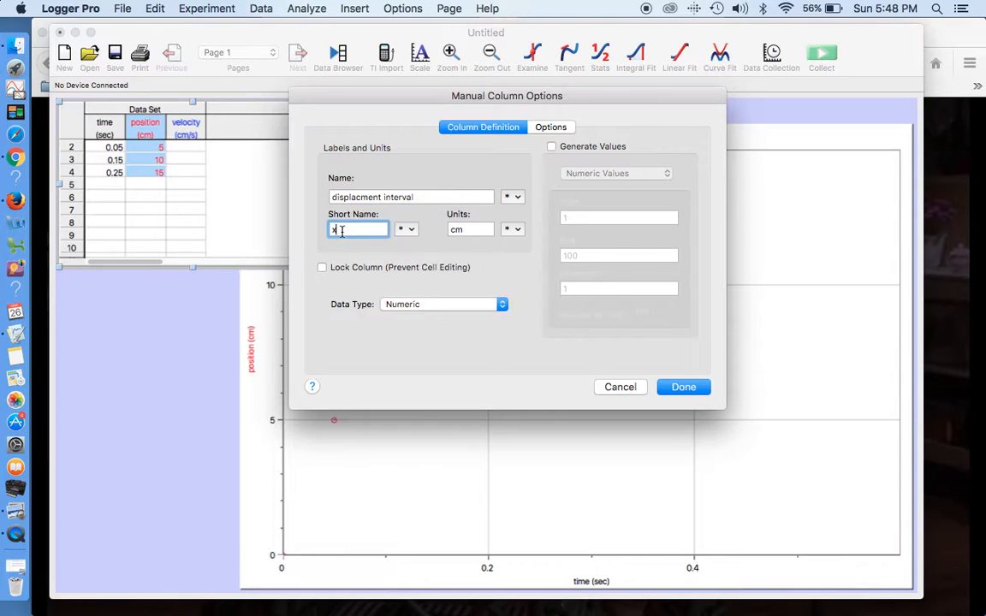
pyautogui.click(410, 231)
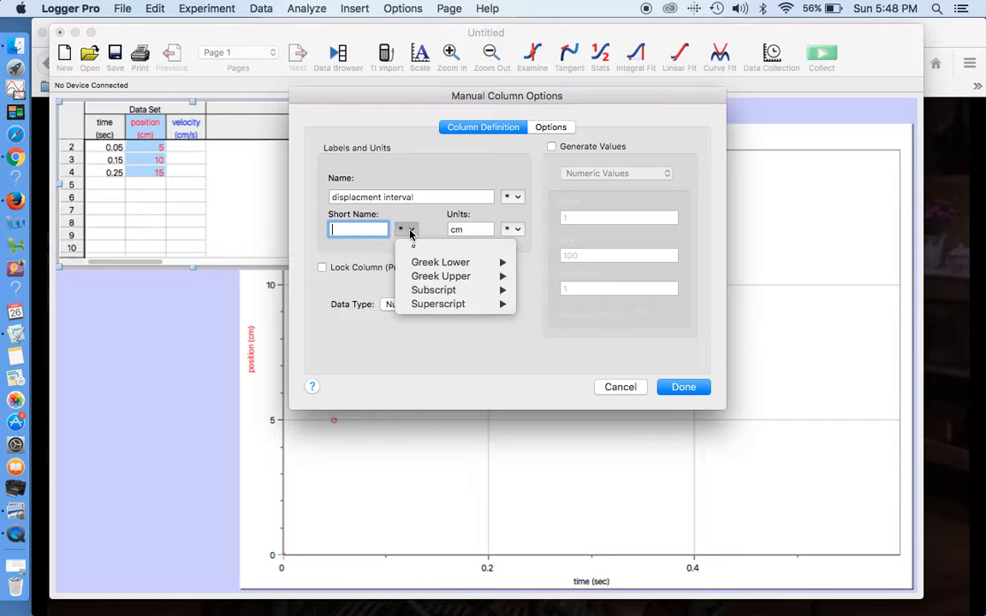
pyautogui.moveTo(436, 278)
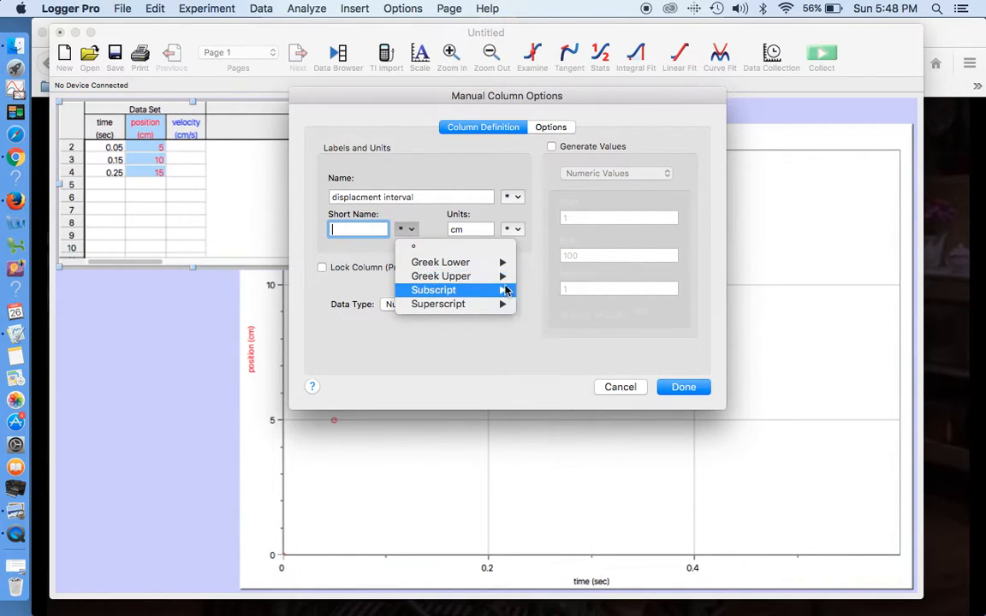
pyautogui.moveTo(511, 263)
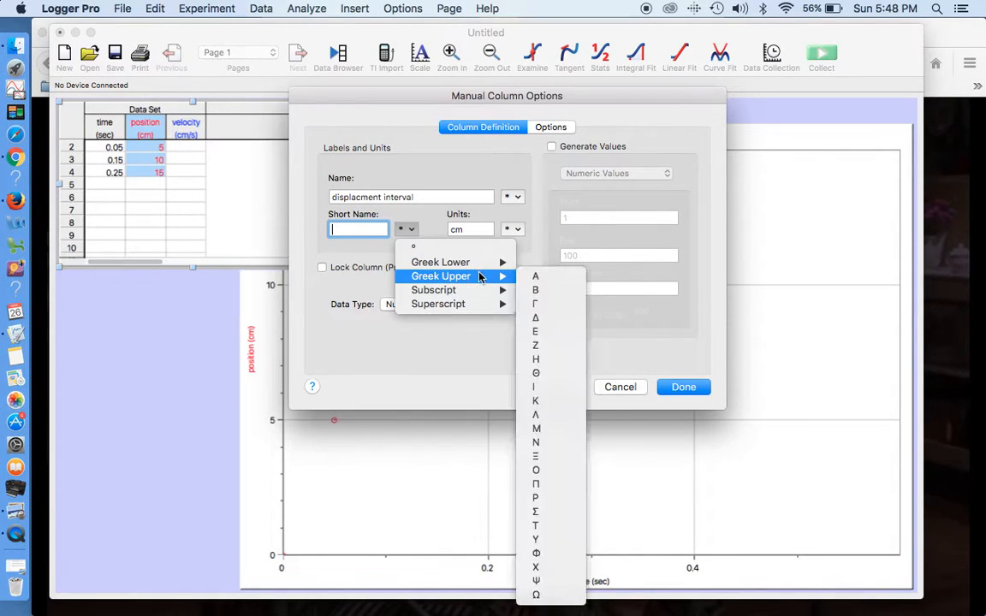
pyautogui.click(536, 319)
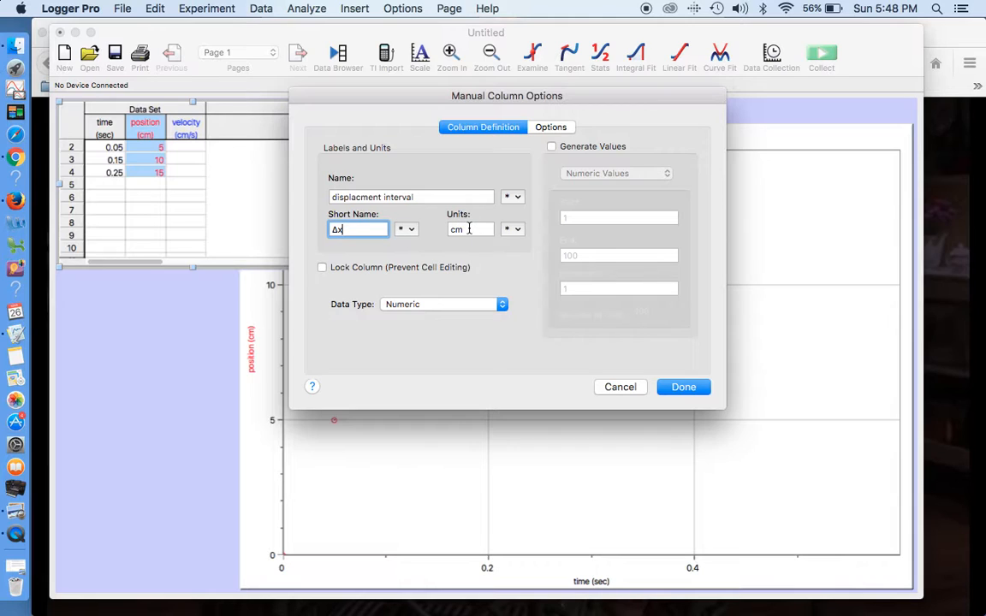
pyautogui.click(682, 387)
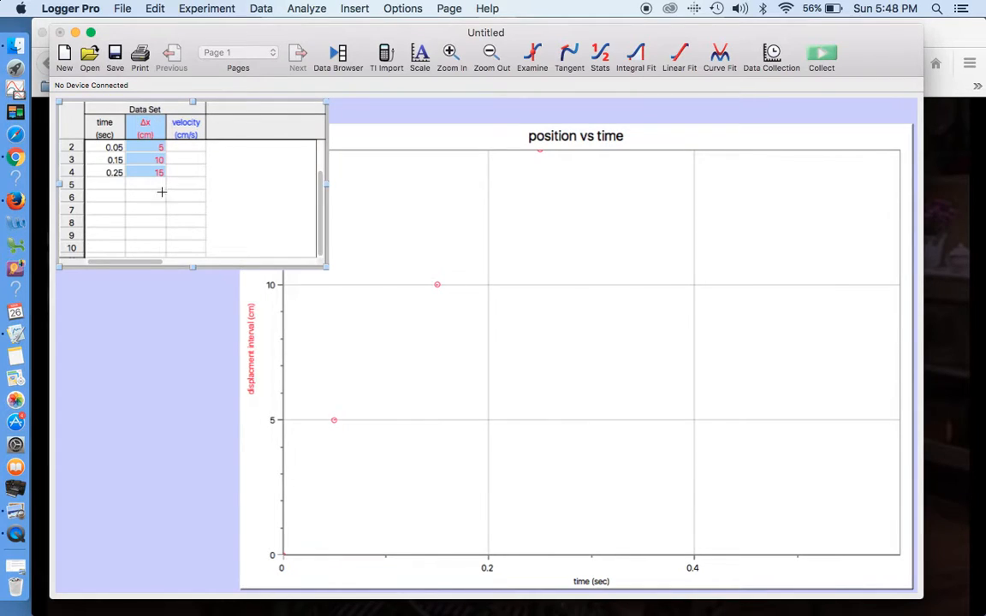
# Fill velocity rows 2 to 5 with the values 2, 4, 6 and 8.
pyautogui.click(187, 149)
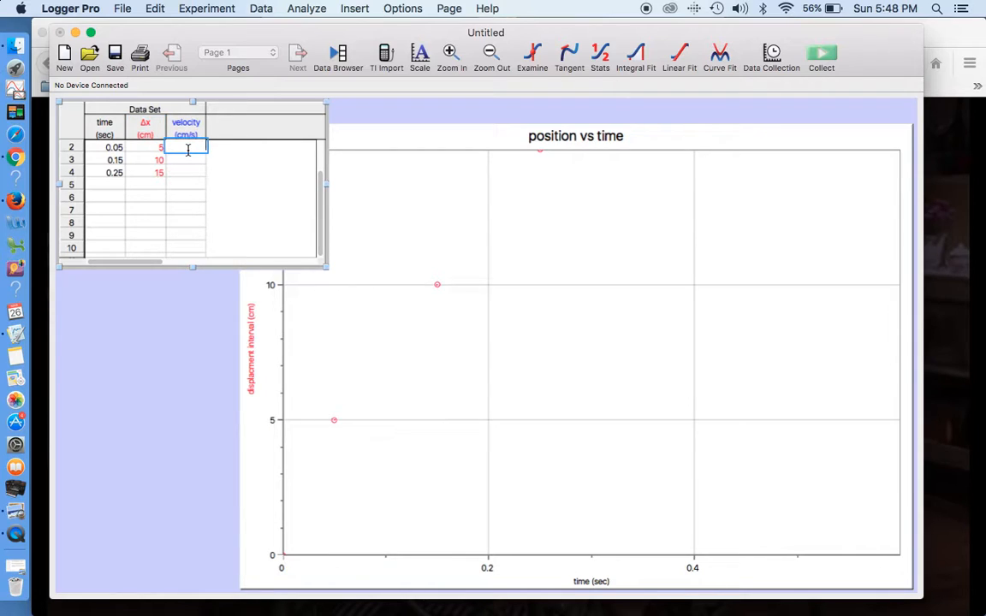
pyautogui.write('2')
pyautogui.press('Return')
pyautogui.write('4')
pyautogui.press('Return')
pyautogui.write('6')
pyautogui.press('Return')
pyautogui.write('8')
pyautogui.press('Return')
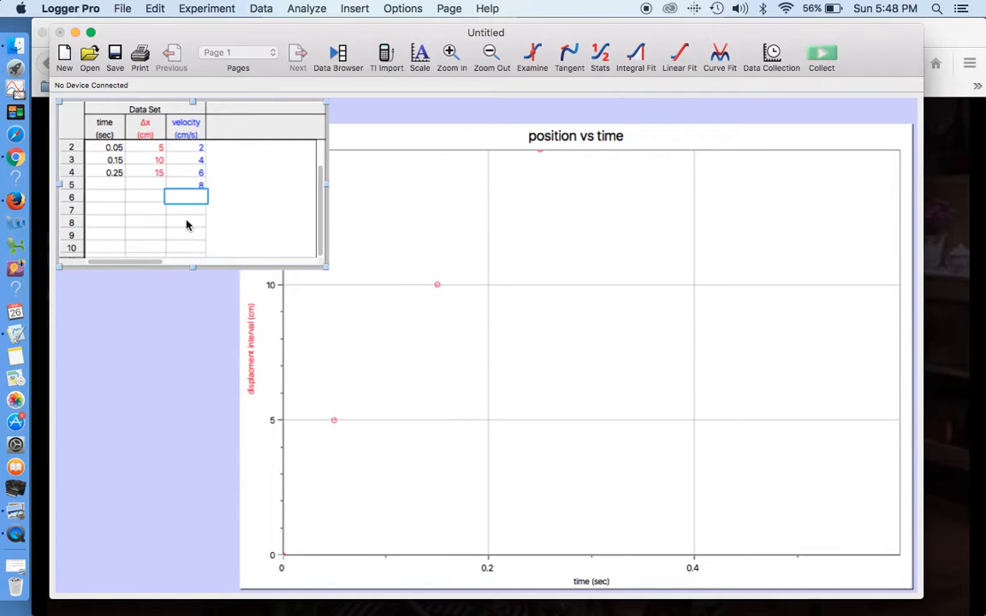
# Change the graph's title to "velocity vs time".
pyautogui.click(477, 176)
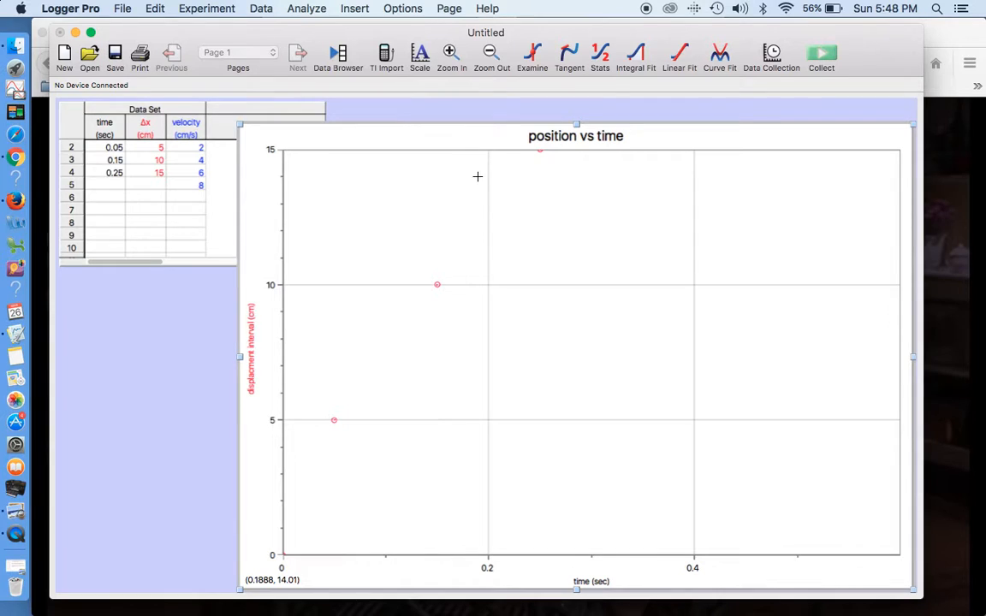
pyautogui.click(596, 139)
pyautogui.doubleClick(596, 140)
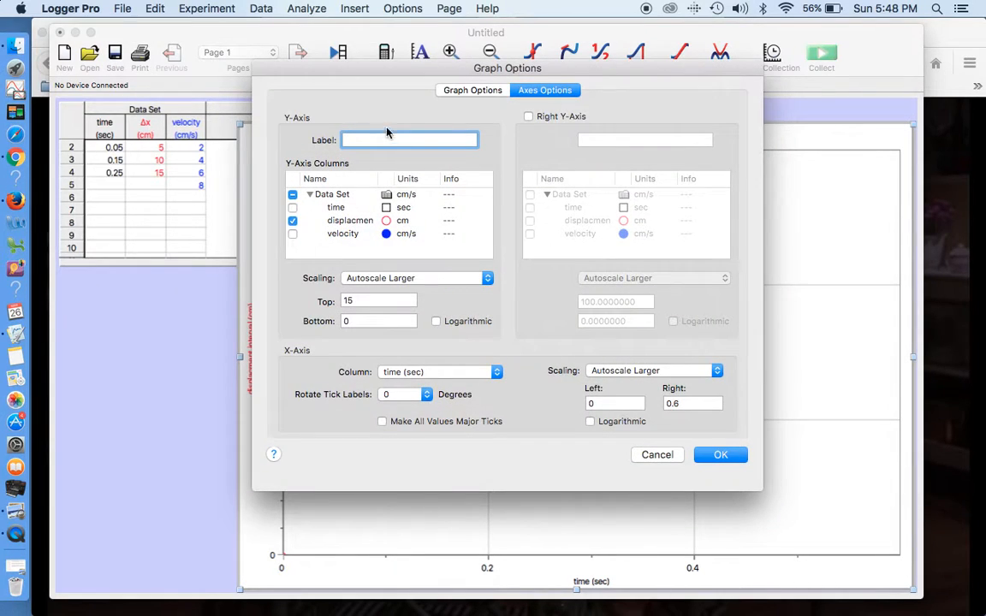
pyautogui.click(470, 90)
pyautogui.click(325, 137)
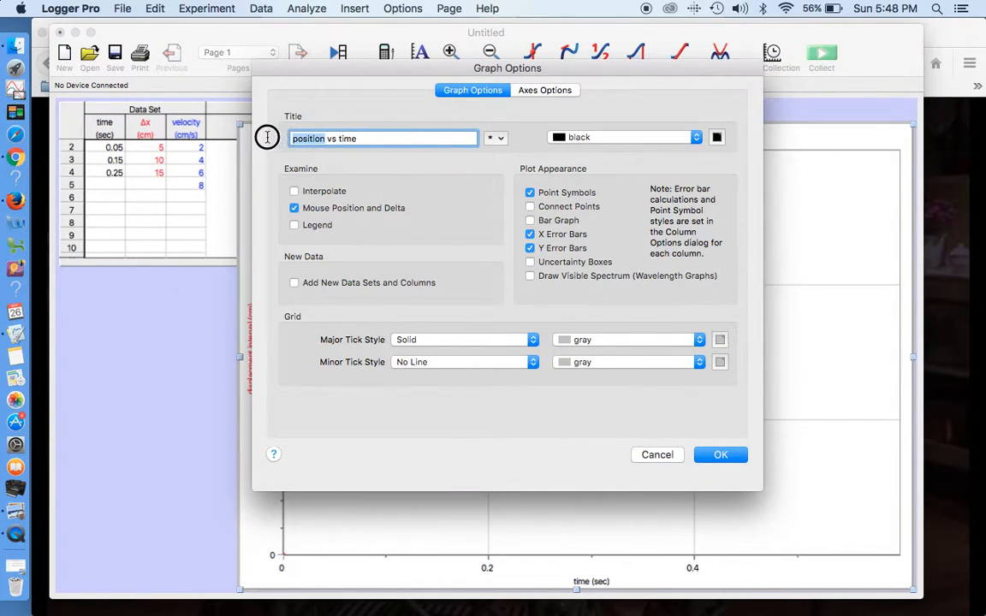
pyautogui.press('BackSpace')
pyautogui.press('BackSpace')
pyautogui.press('BackSpace')
pyautogui.press('BackSpace')
pyautogui.press('BackSpace')
pyautogui.press('BackSpace')
pyautogui.press('BackSpace')
pyautogui.press('BackSpace')
pyautogui.write('velocity')
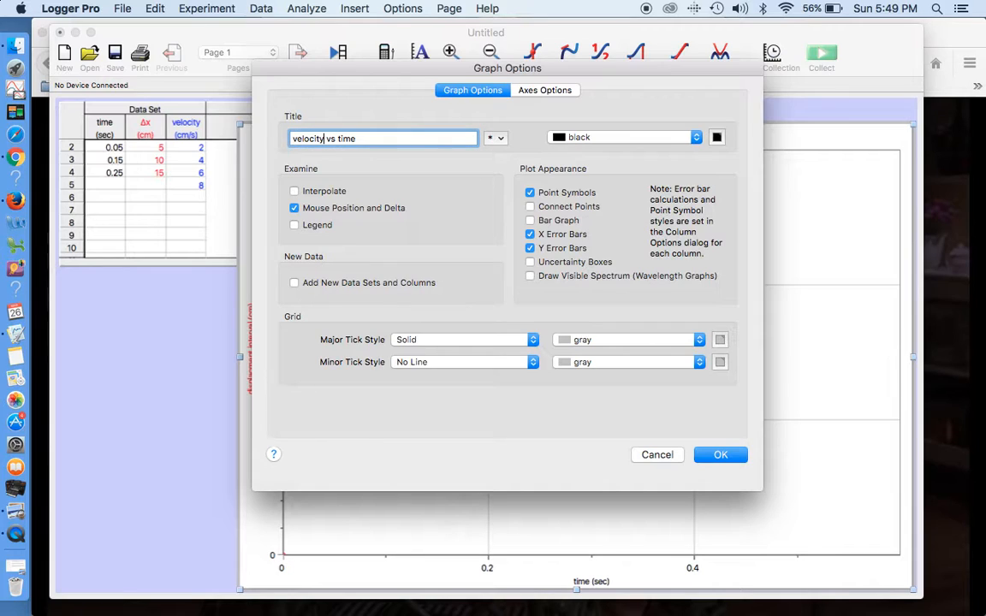
pyautogui.click(721, 454)
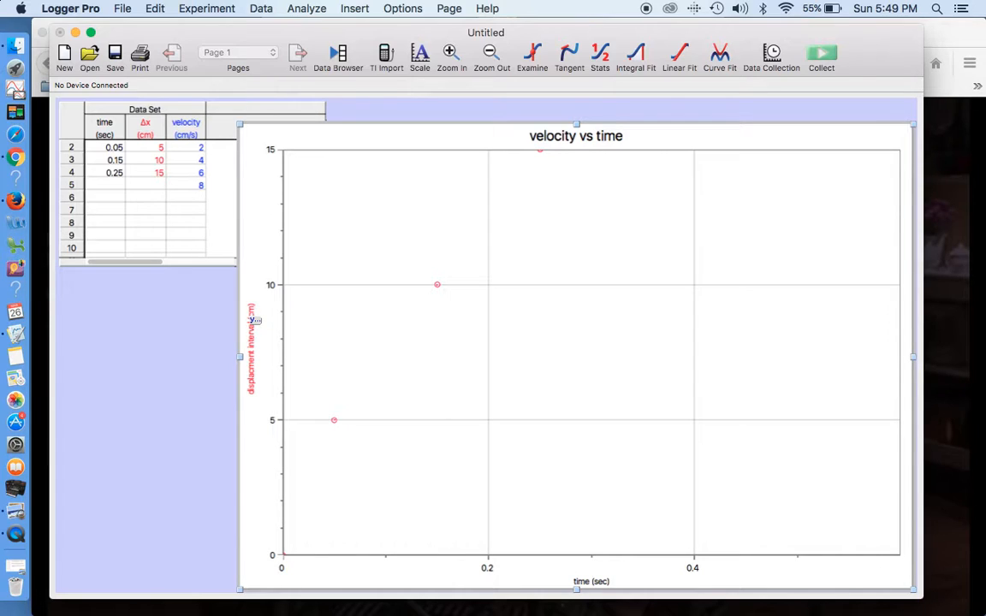
# Plot velocity instead of displacement interval on the graph's y-axis and shrink the graph clear of the data table.
pyautogui.click(252, 319)
pyautogui.click(251, 320)
pyautogui.click(251, 319)
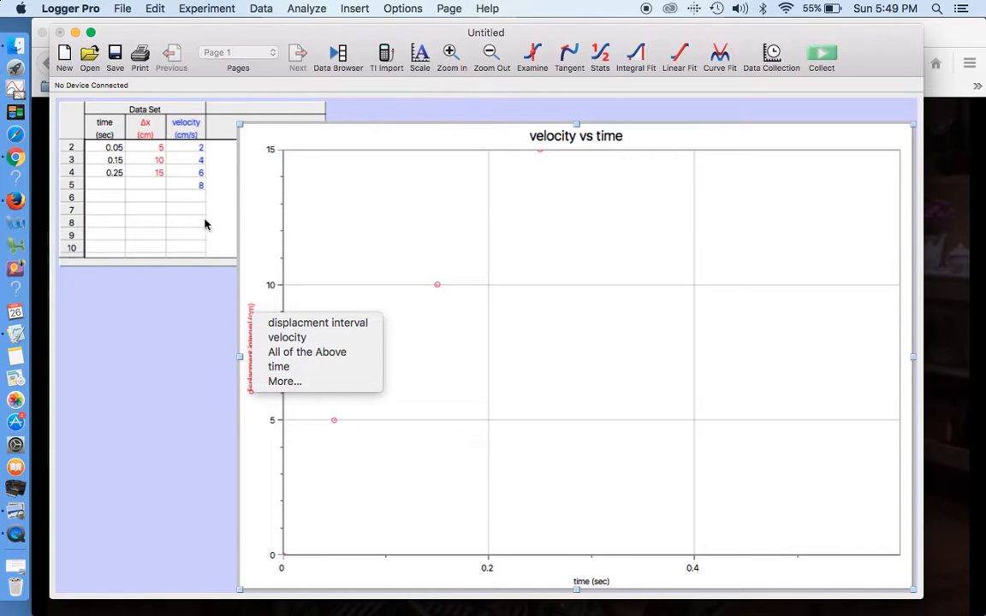
pyautogui.click(286, 338)
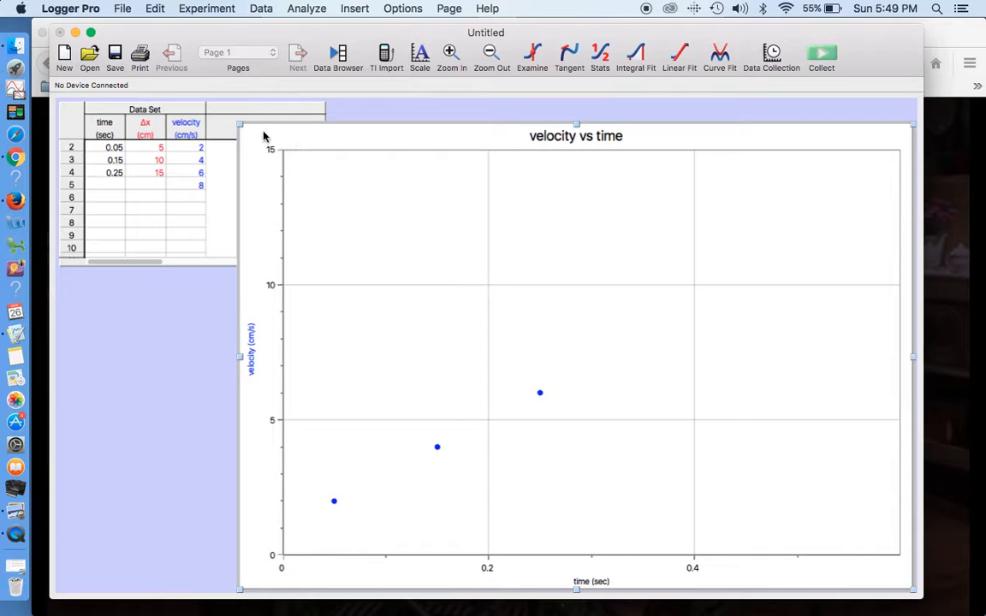
pyautogui.moveTo(240, 126); pyautogui.dragTo(451, 273)
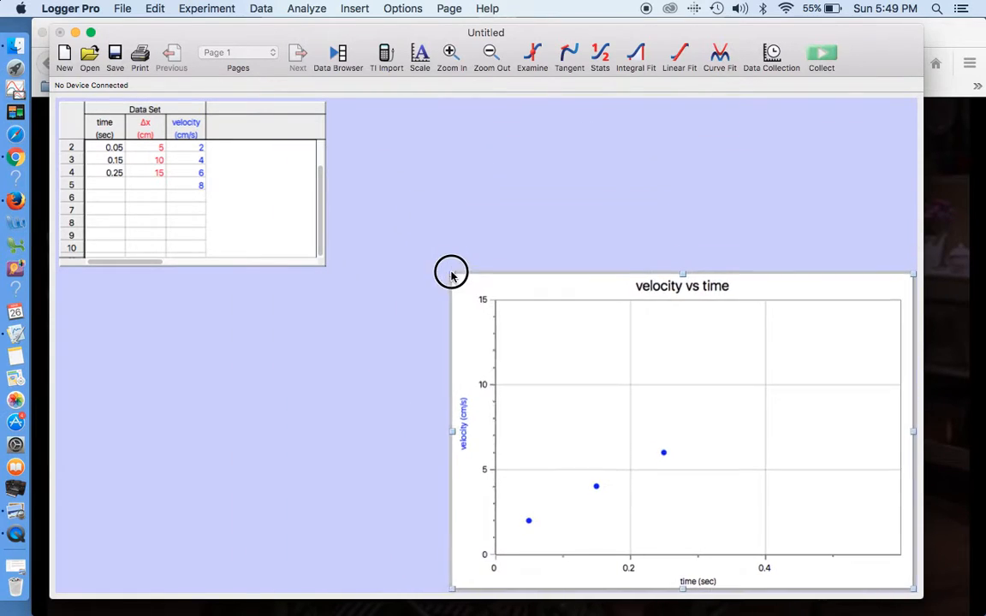